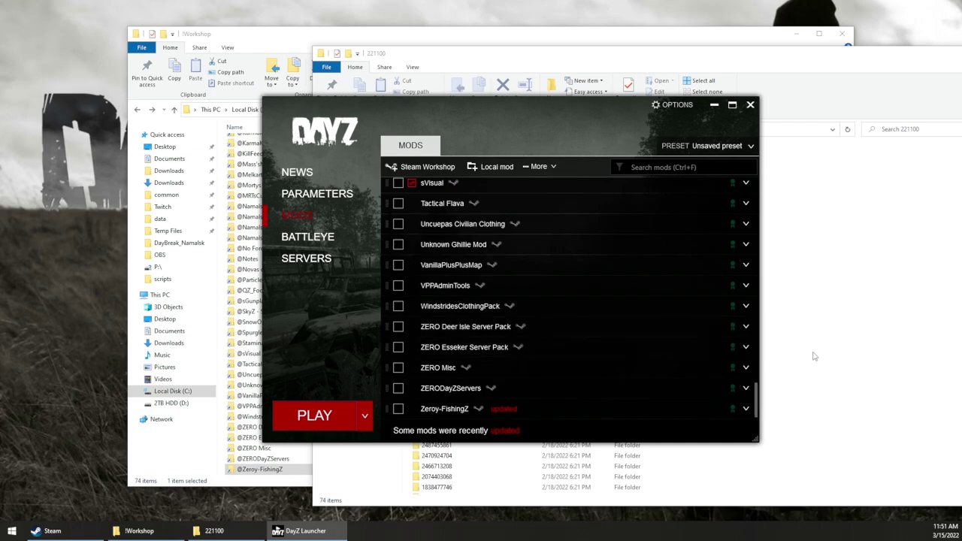
{"action": "left_click", "coordinate": [842, 361]}
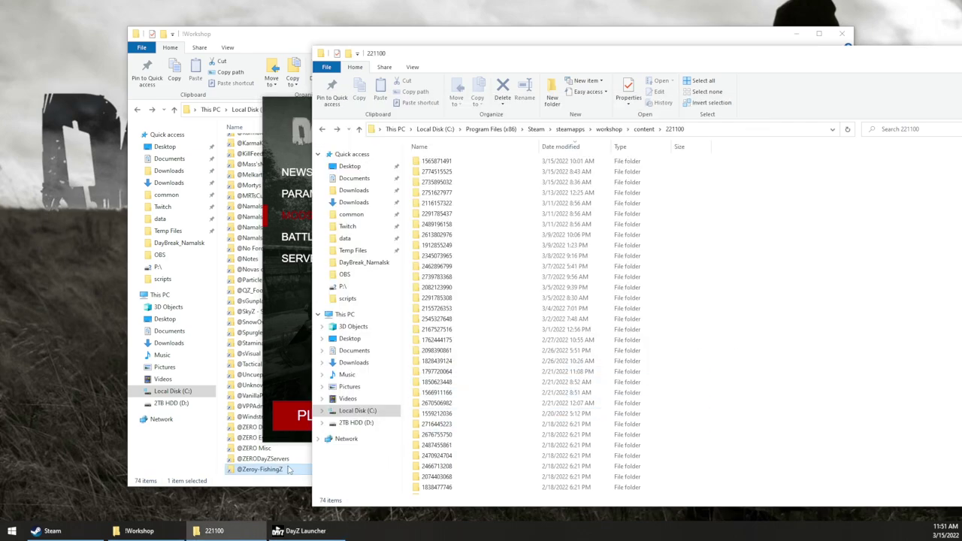
{"action": "double_click", "coordinate": [259, 469]}
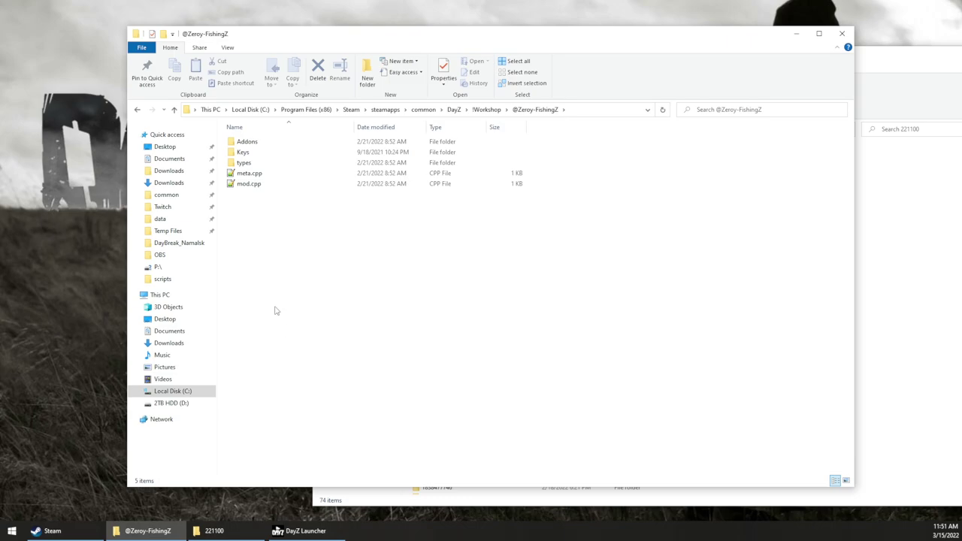
{"action": "left_click_drag", "start_coordinate": [342, 289], "coordinate": [226, 129]}
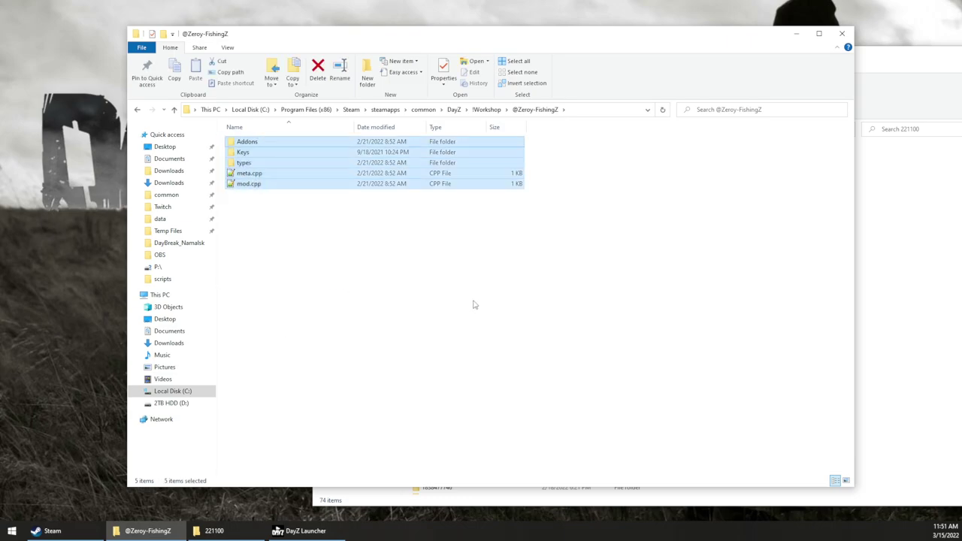
{"action": "key", "text": "Delete"}
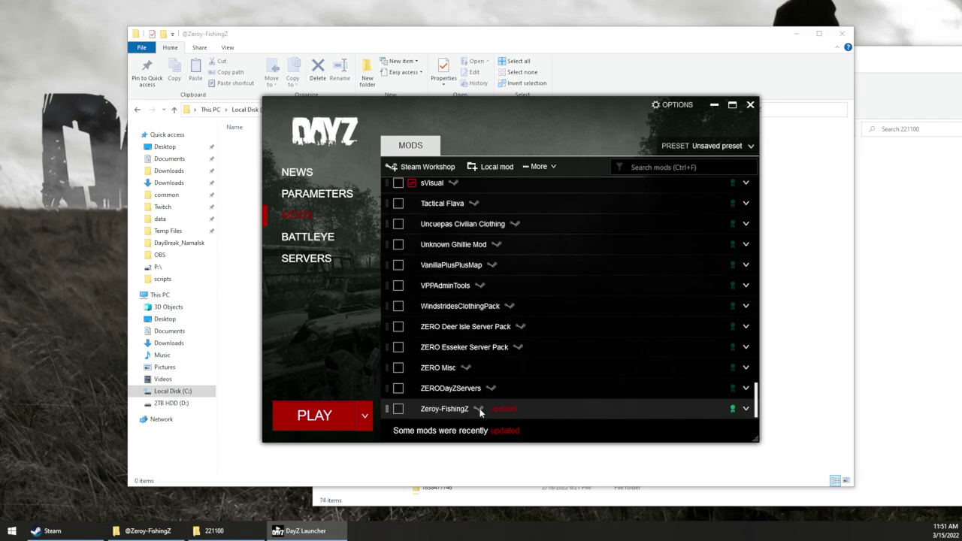
Step: Repair Zeroy-FishingZ in the launcher, then go back up to the !Workshop folder in Explorer
{"action": "right_click", "coordinate": [533, 410]}
{"action": "left_click", "coordinate": [552, 470]}
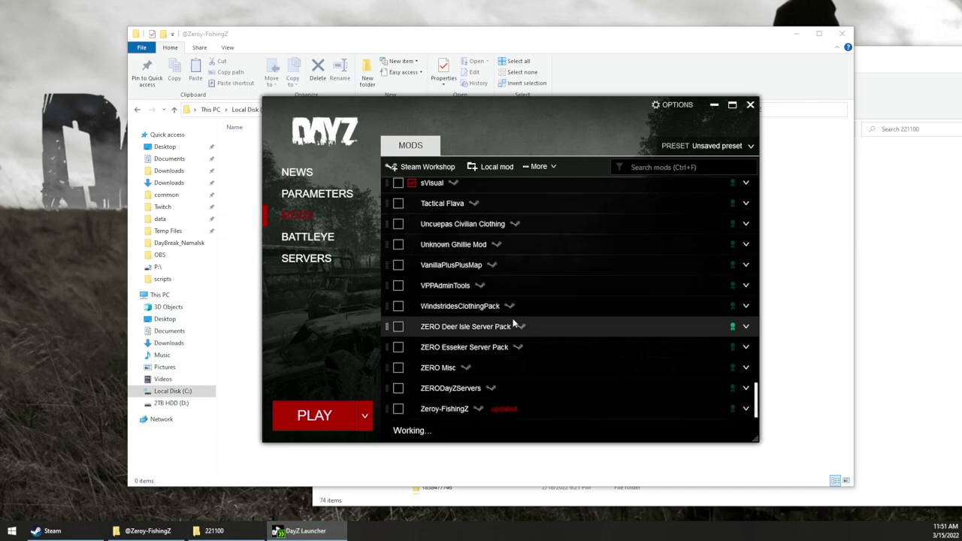
{"action": "left_click", "coordinate": [871, 239]}
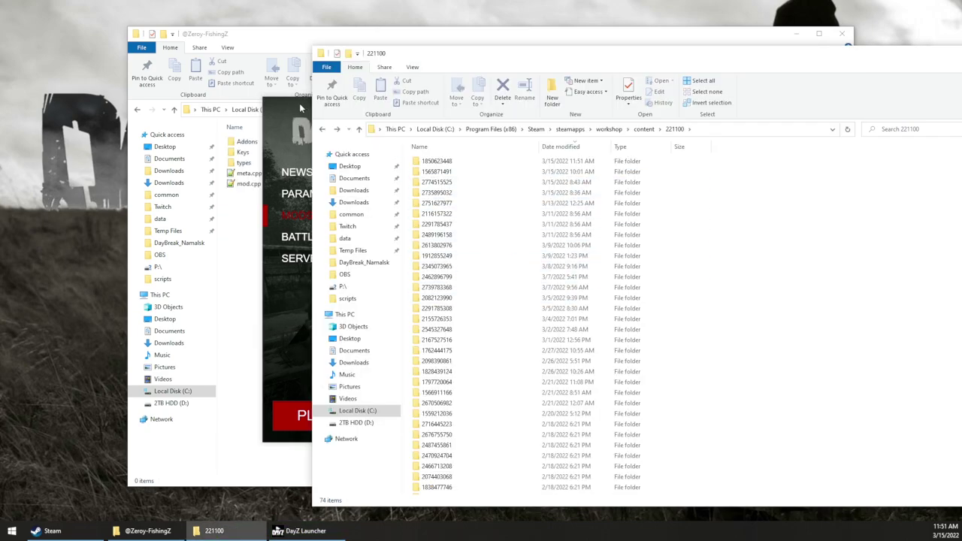
{"action": "left_click", "coordinate": [300, 104]}
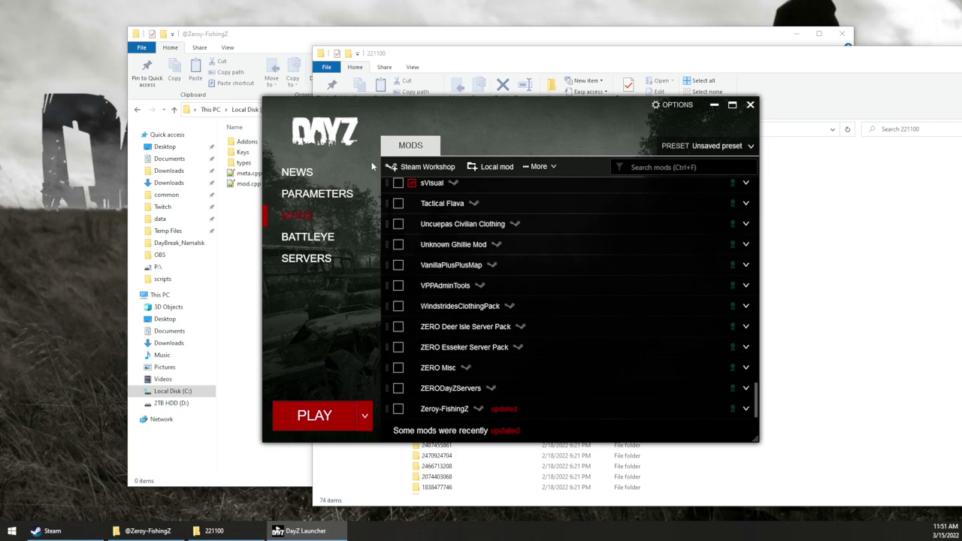
{"action": "left_click", "coordinate": [236, 231]}
{"action": "key", "text": "BackSpace"}
{"action": "double_click", "coordinate": [248, 474]}
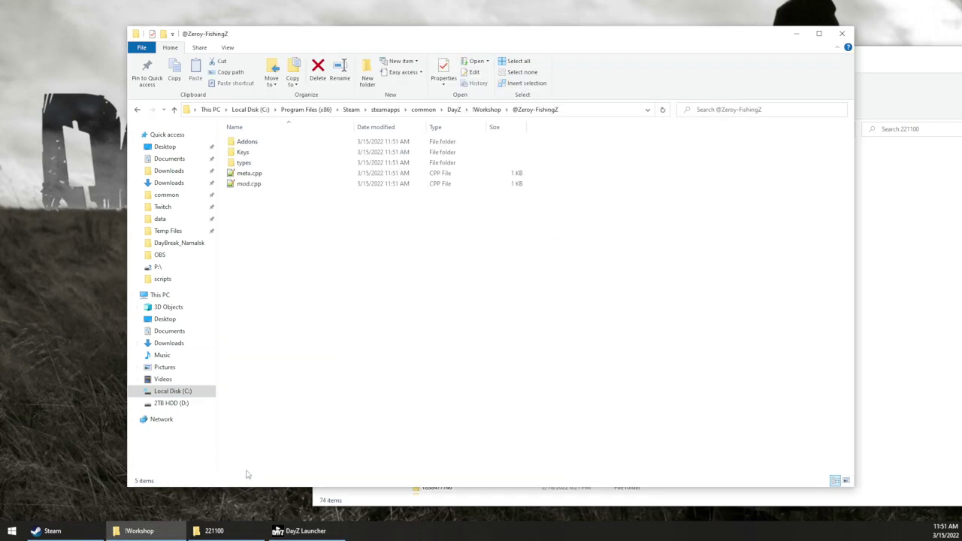
{"action": "left_click", "coordinate": [938, 304]}
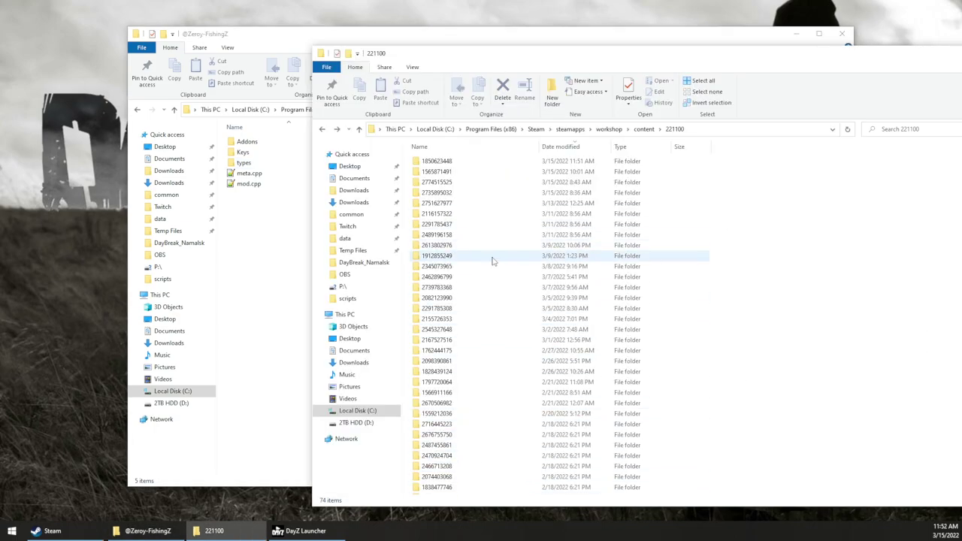
{"action": "key", "text": "ctrl+f"}
{"action": "key", "text": "ctrl+v"}
{"action": "key", "text": "Down"}
{"action": "key", "text": "Return"}
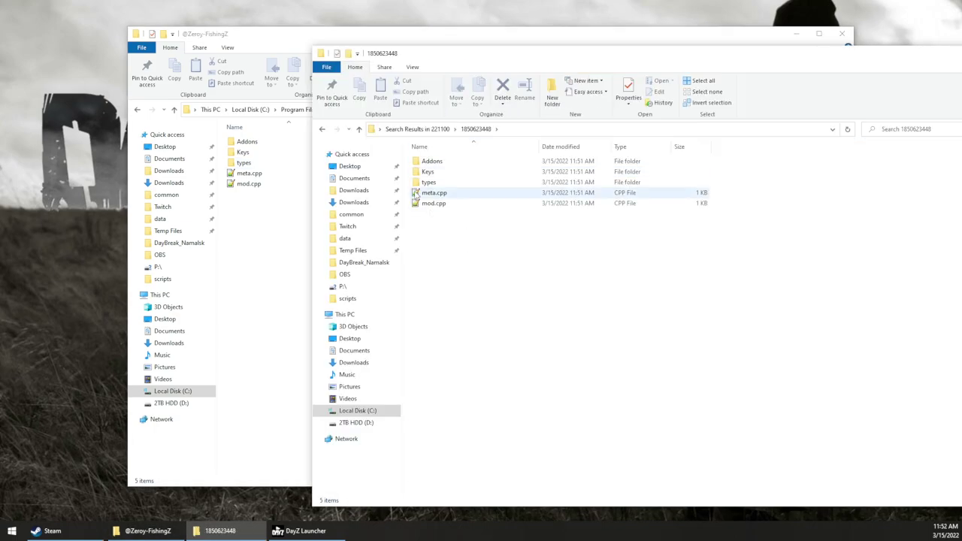
{"action": "left_click", "coordinate": [287, 247]}
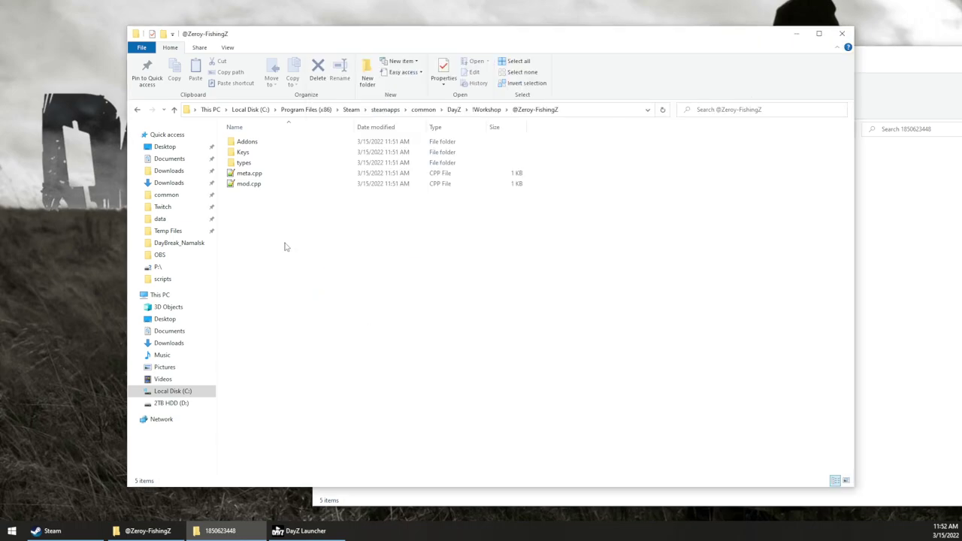
{"action": "left_click_drag", "start_coordinate": [293, 239], "coordinate": [222, 125]}
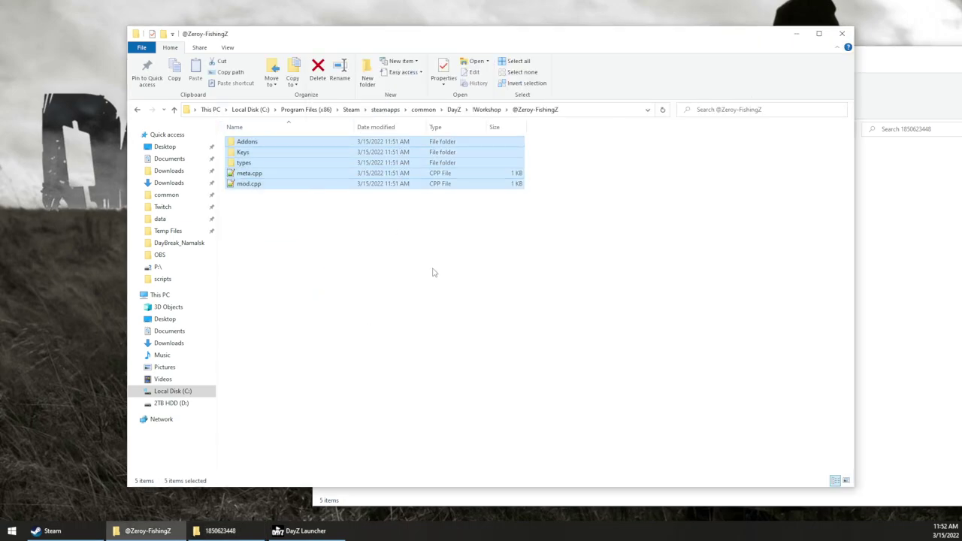
{"action": "key", "text": "Delete"}
{"action": "left_click", "coordinate": [874, 278]}
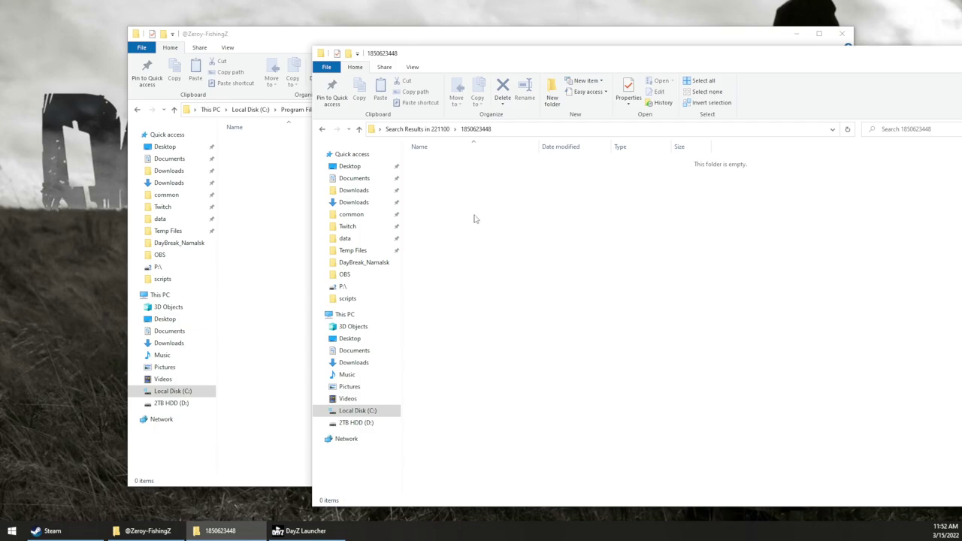
{"action": "left_click", "coordinate": [300, 530]}
{"action": "right_click", "coordinate": [459, 411]}
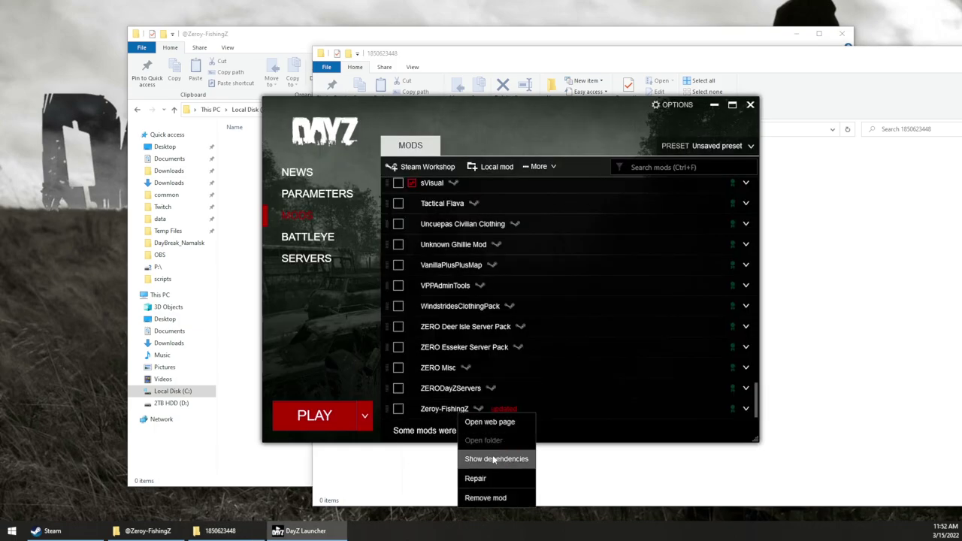
{"action": "left_click", "coordinate": [475, 478]}
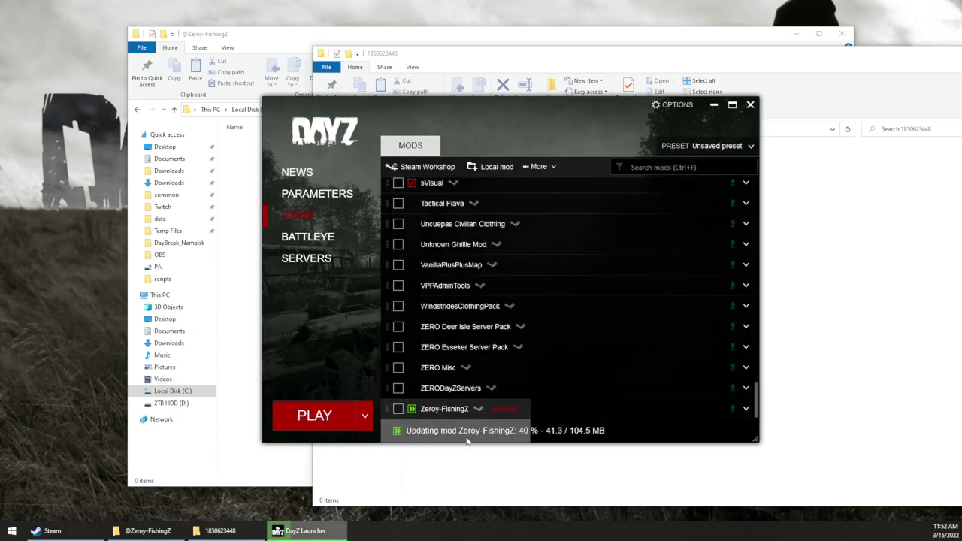
{"action": "left_click", "coordinate": [244, 323]}
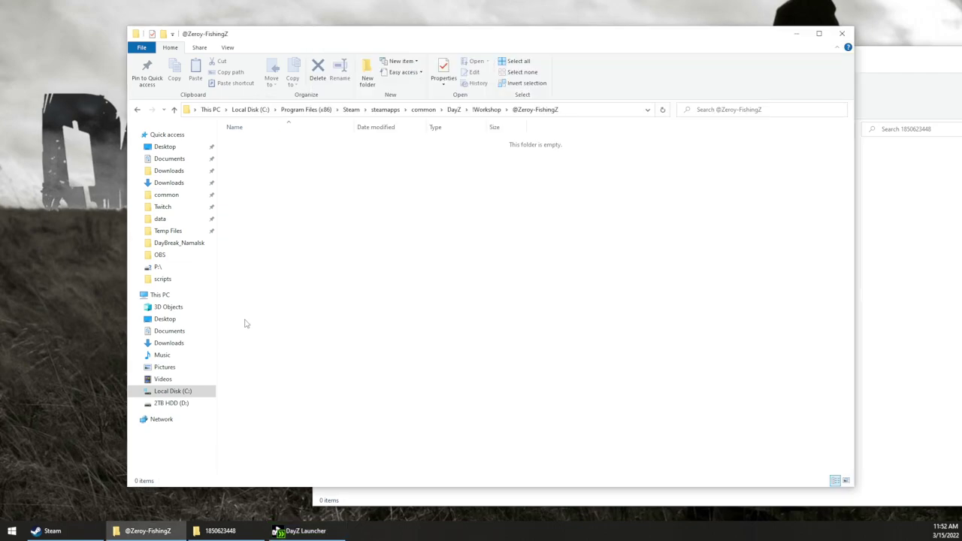
{"action": "left_click", "coordinate": [873, 324]}
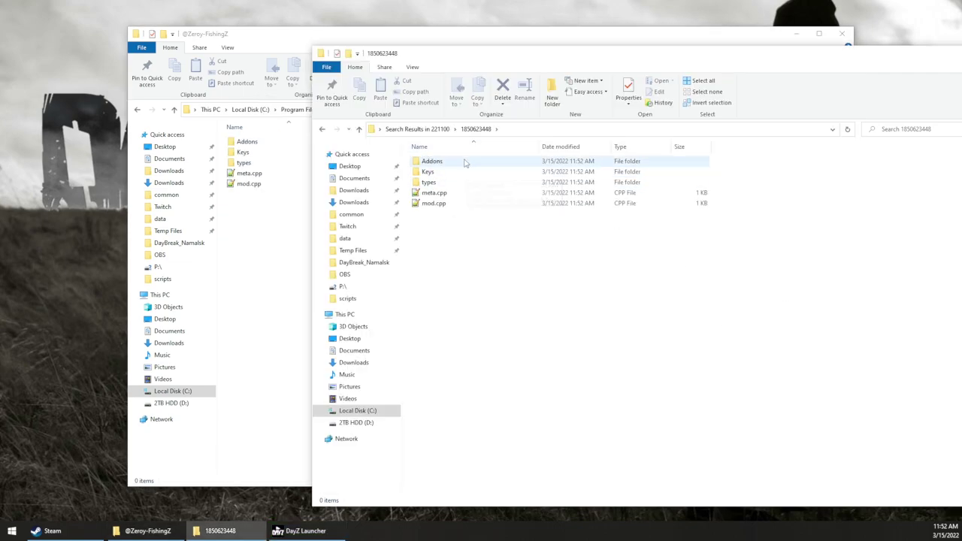
{"action": "left_click", "coordinate": [251, 239]}
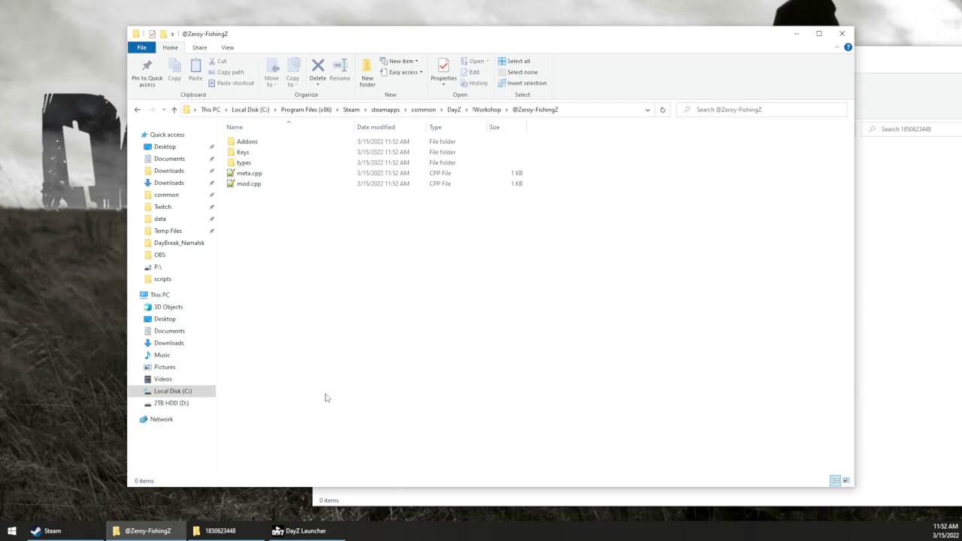
{"action": "left_click", "coordinate": [454, 109]}
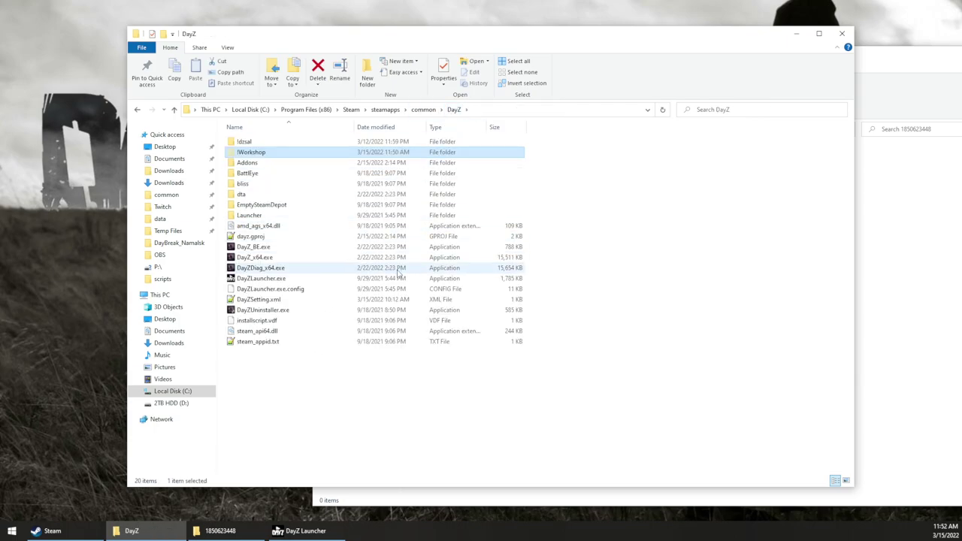
{"action": "double_click", "coordinate": [264, 143]}
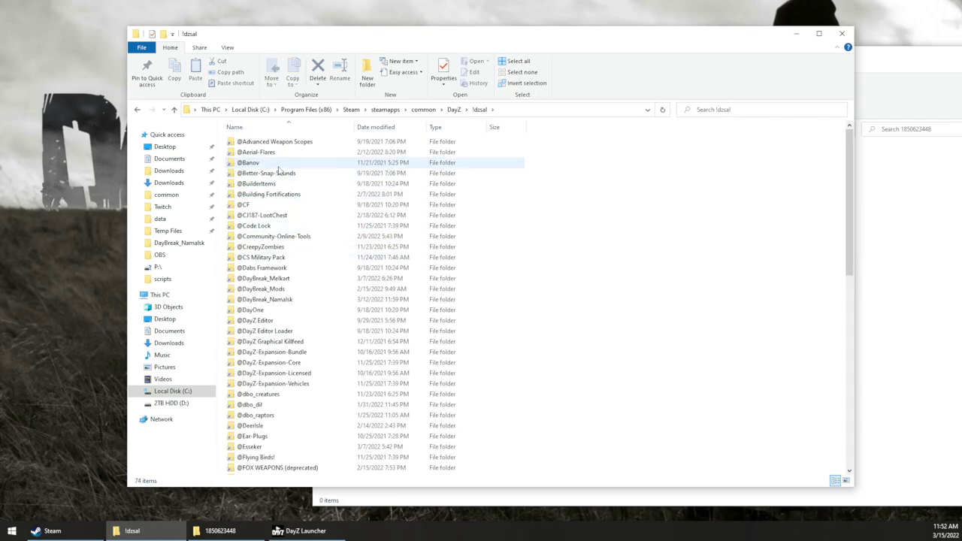
{"action": "scroll", "coordinate": [285, 216], "scroll_direction": "down", "scroll_amount": 5}
{"action": "scroll", "coordinate": [285, 216], "scroll_direction": "down", "scroll_amount": 9}
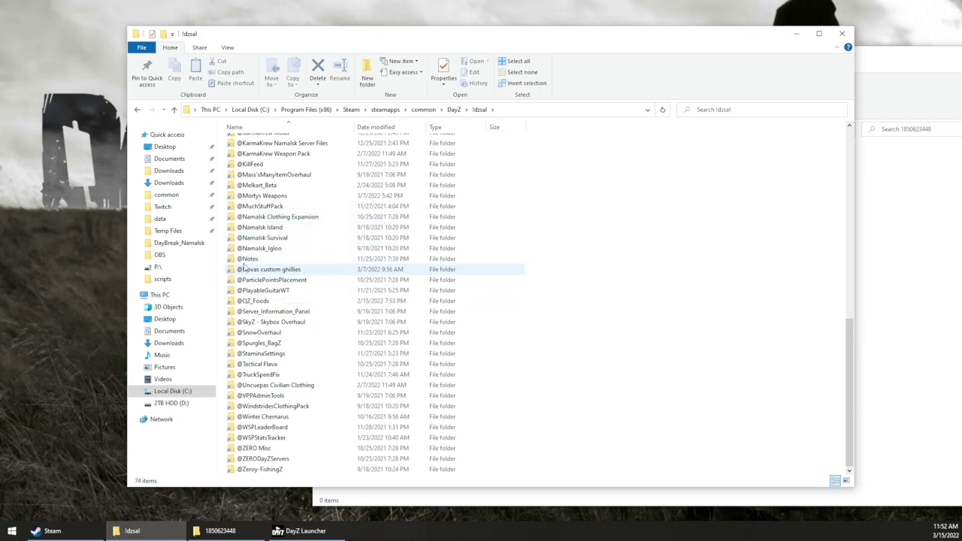
{"action": "left_click", "coordinate": [904, 316]}
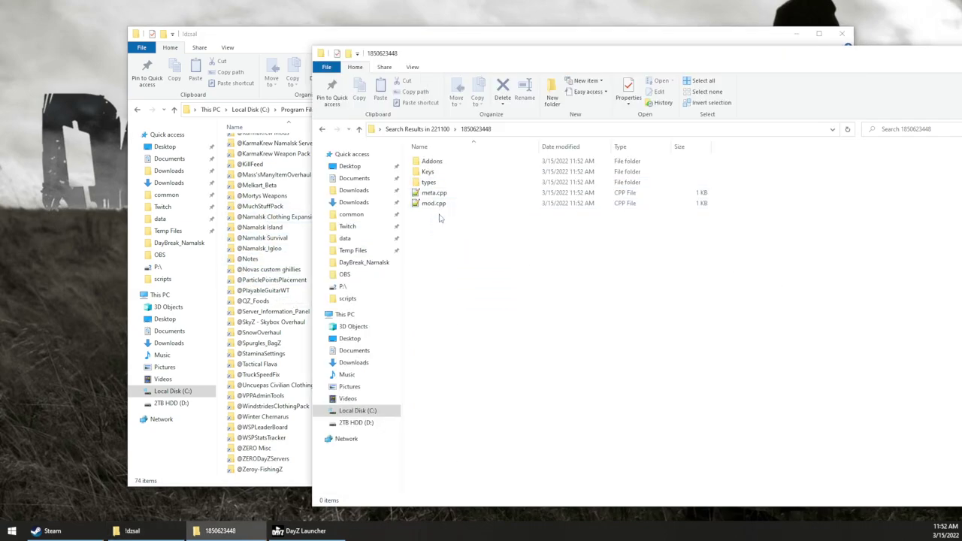
{"action": "left_click", "coordinate": [251, 471]}
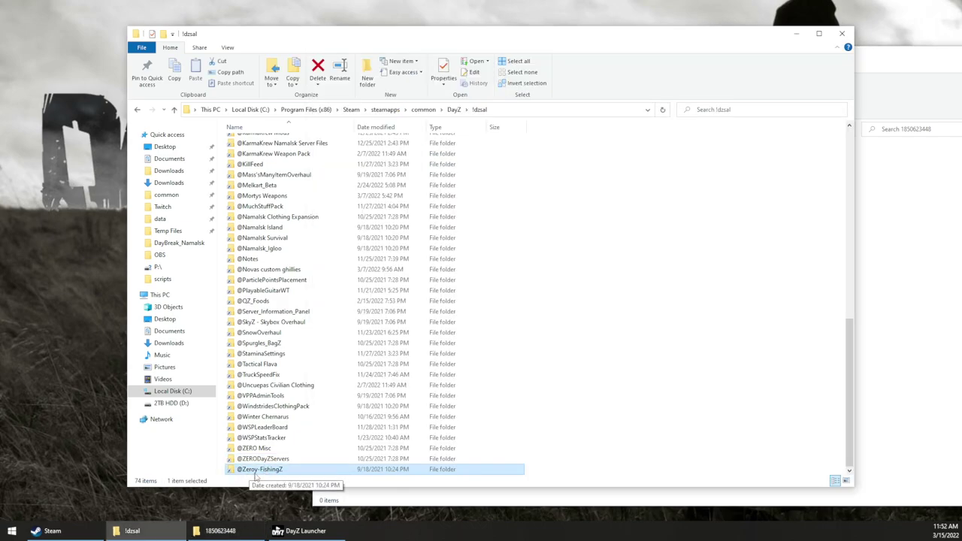
{"action": "left_click", "coordinate": [895, 392]}
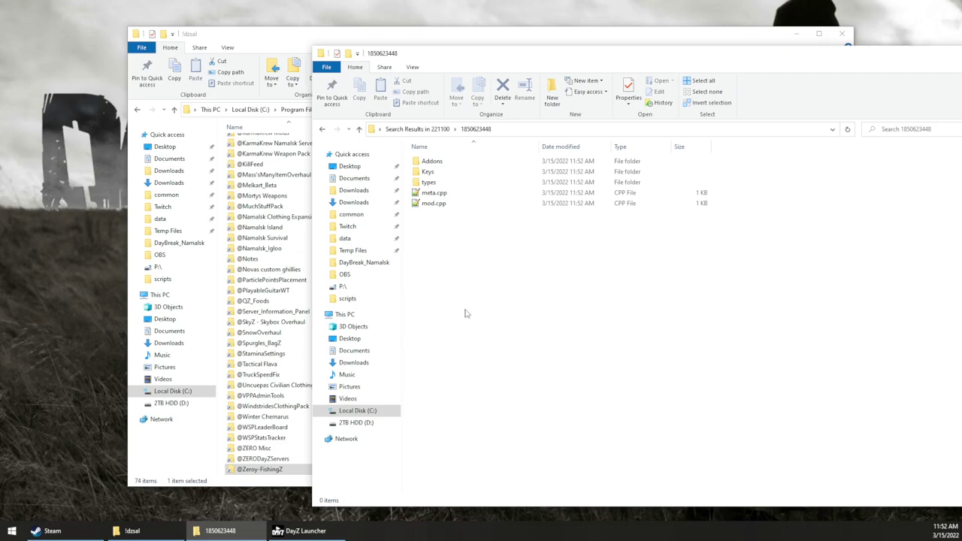
{"action": "left_click_drag", "start_coordinate": [498, 278], "coordinate": [423, 157]}
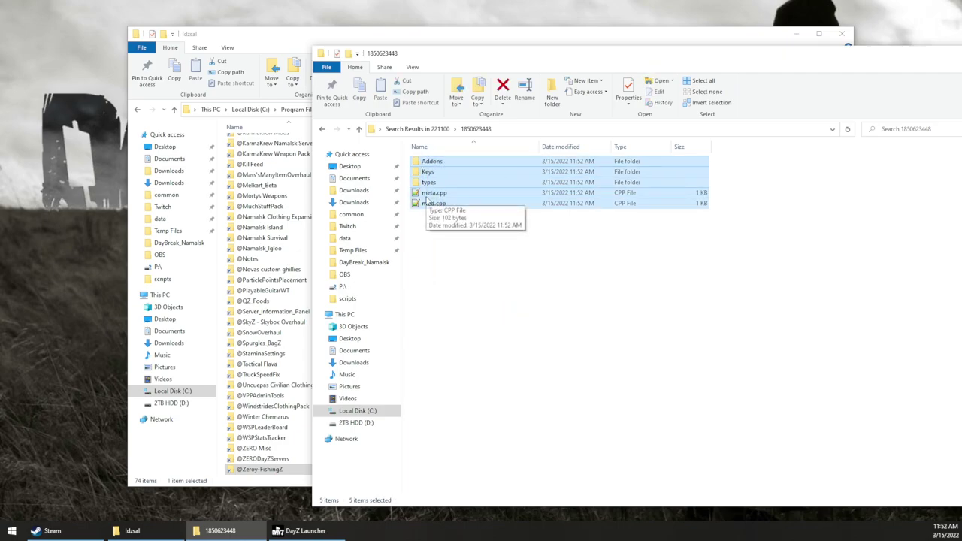
{"action": "key", "text": "alt+Left"}
{"action": "key", "text": "alt+Left"}
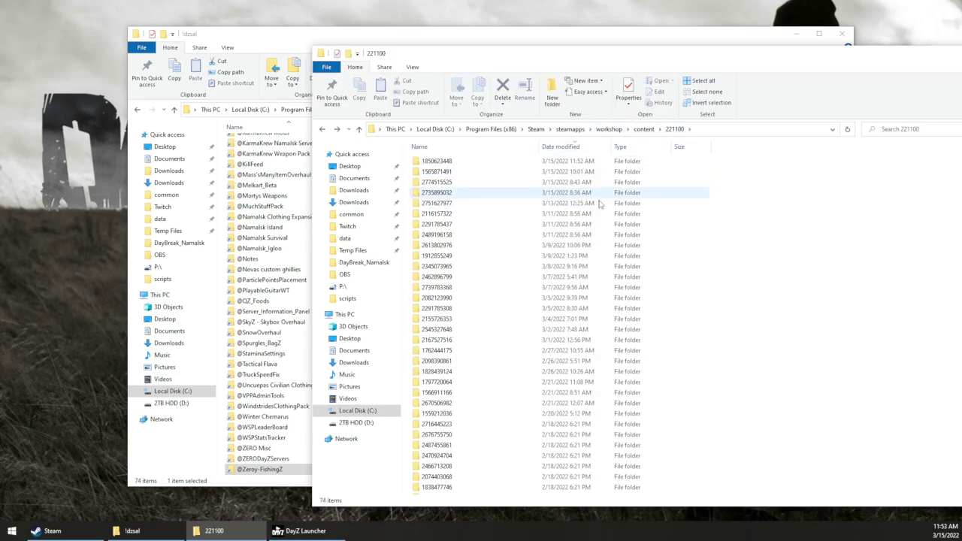
Step: Go from !dzsal up to the DayZ folder and open !Workshop, comparing it with 221100
{"action": "left_click", "coordinate": [250, 471]}
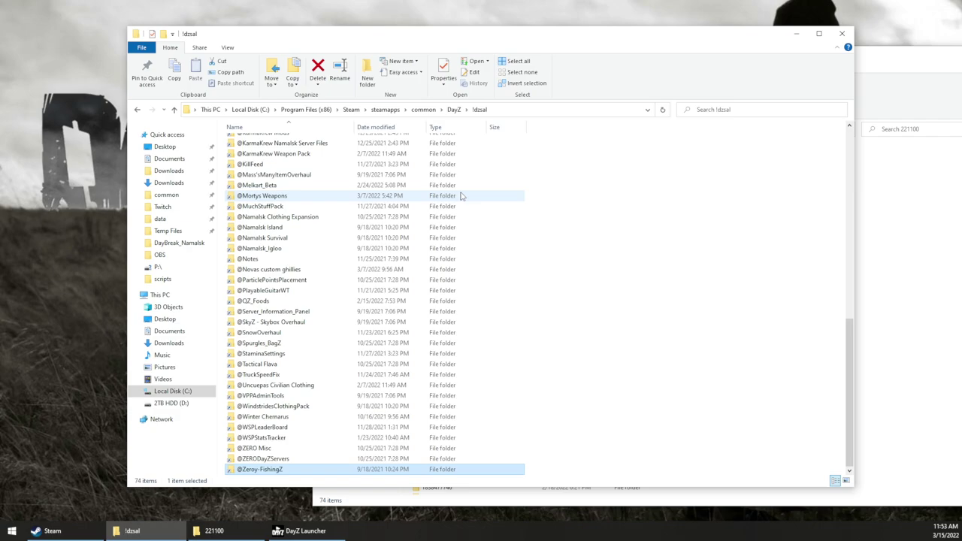
{"action": "key", "text": "BackSpace"}
{"action": "double_click", "coordinate": [339, 152]}
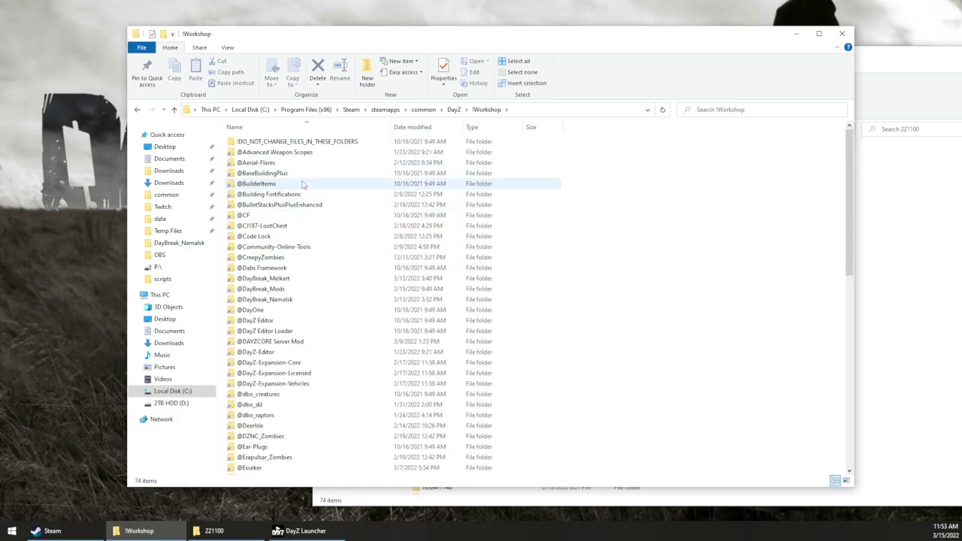
{"action": "left_click", "coordinate": [916, 303]}
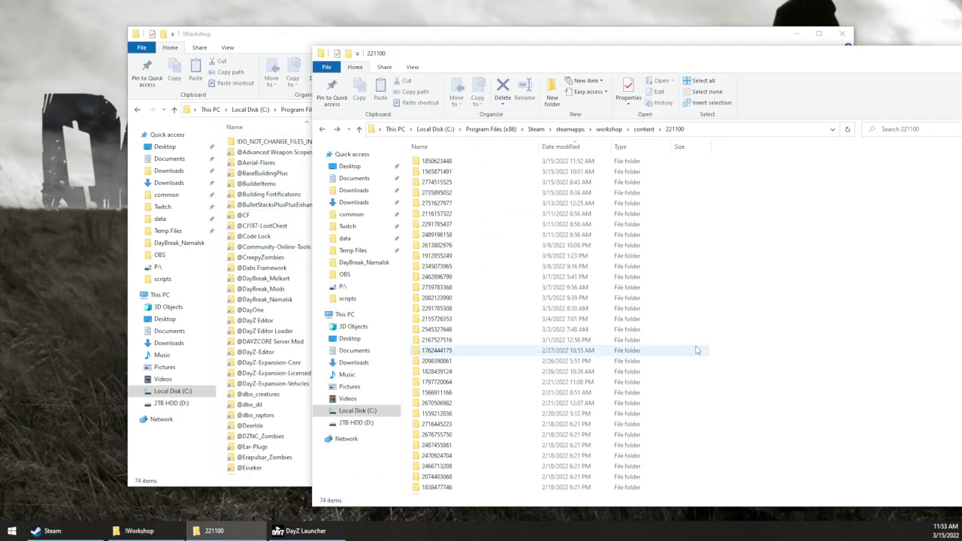
{"action": "left_click", "coordinate": [270, 153]}
{"action": "key", "text": "BackSpace"}
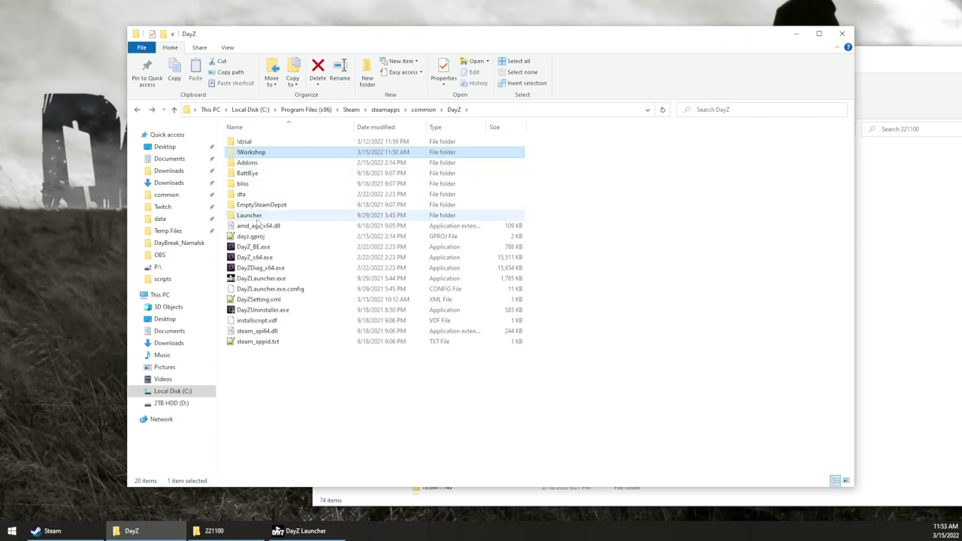
{"action": "double_click", "coordinate": [255, 153]}
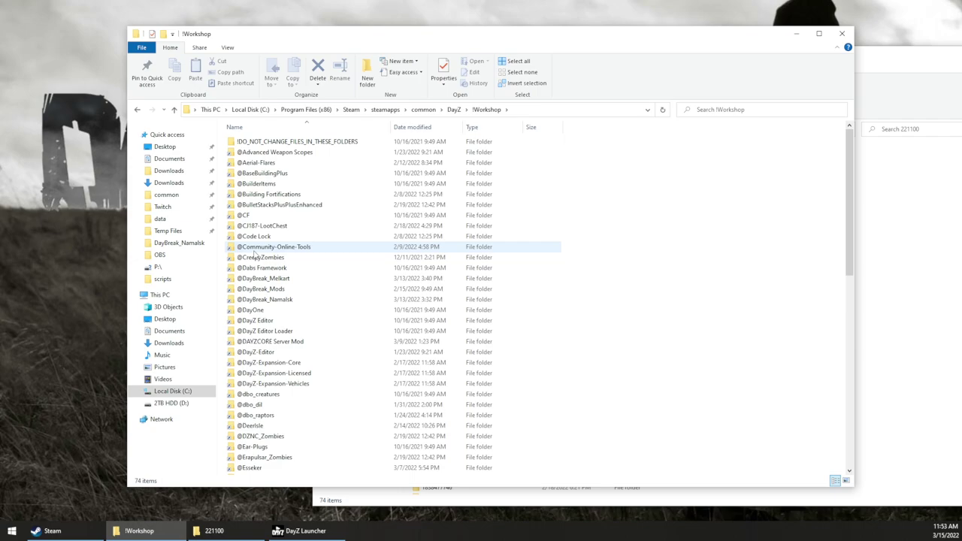
Step: Alternate between the launcher, 221100 and !dzsal windows, ending on the launcher's mod list
{"action": "left_click", "coordinate": [299, 530]}
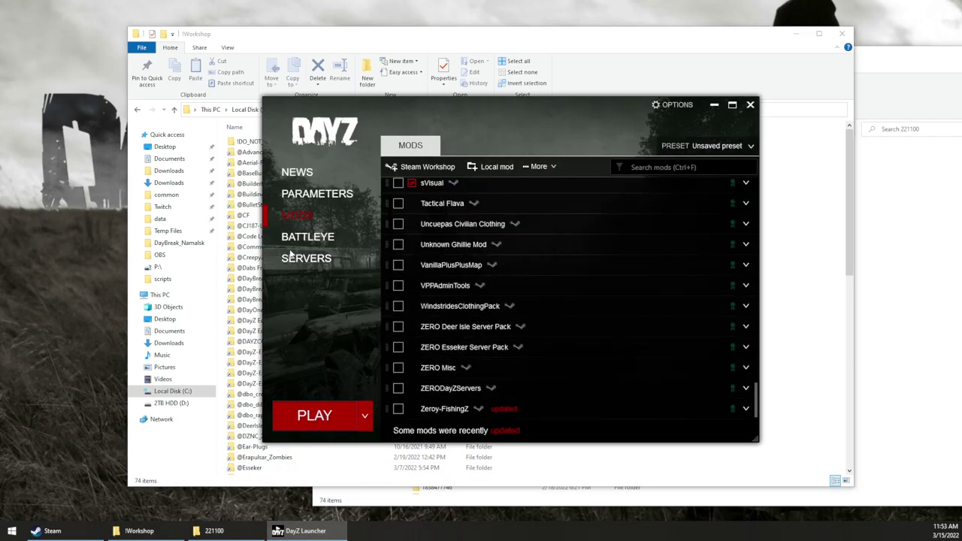
{"action": "left_click", "coordinate": [248, 246]}
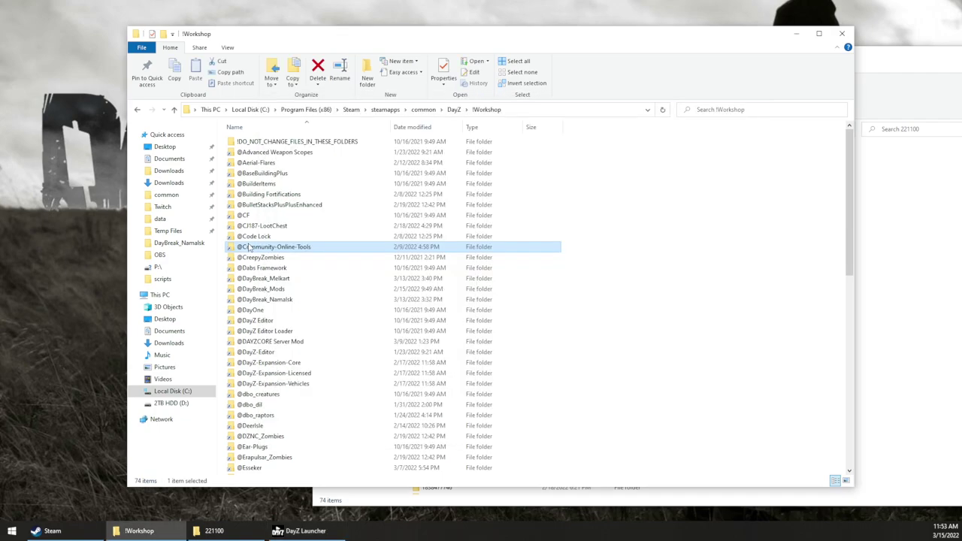
{"action": "left_click", "coordinate": [874, 359]}
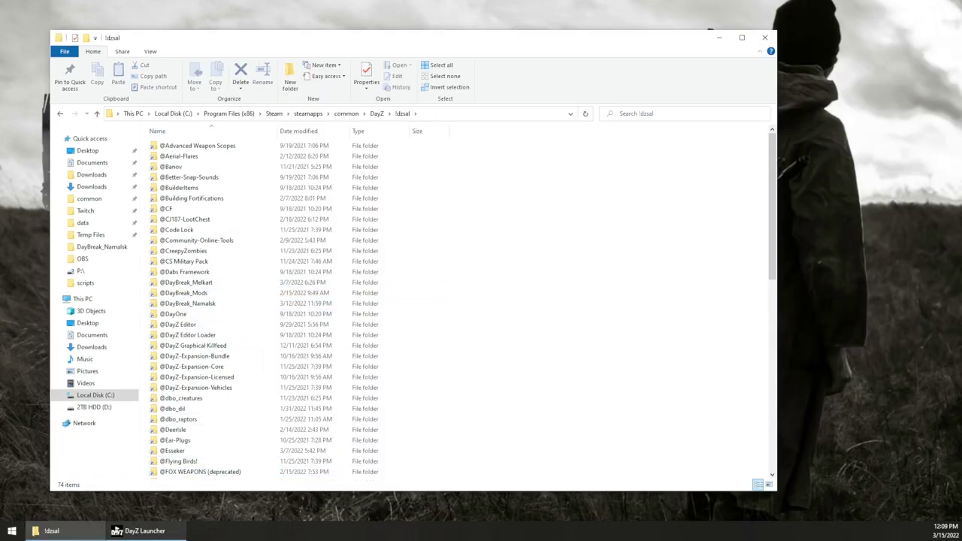
{"action": "left_click", "coordinate": [154, 528]}
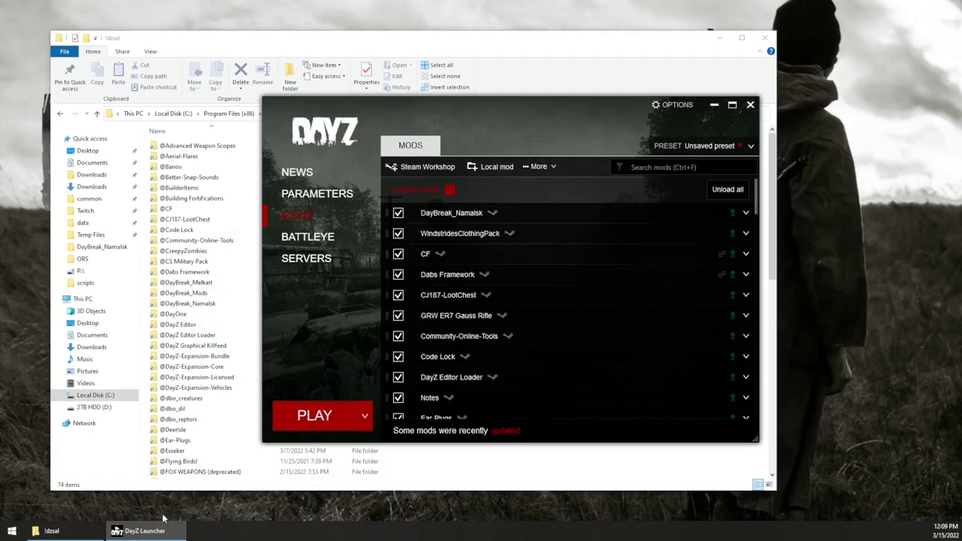
{"action": "left_click", "coordinate": [217, 314]}
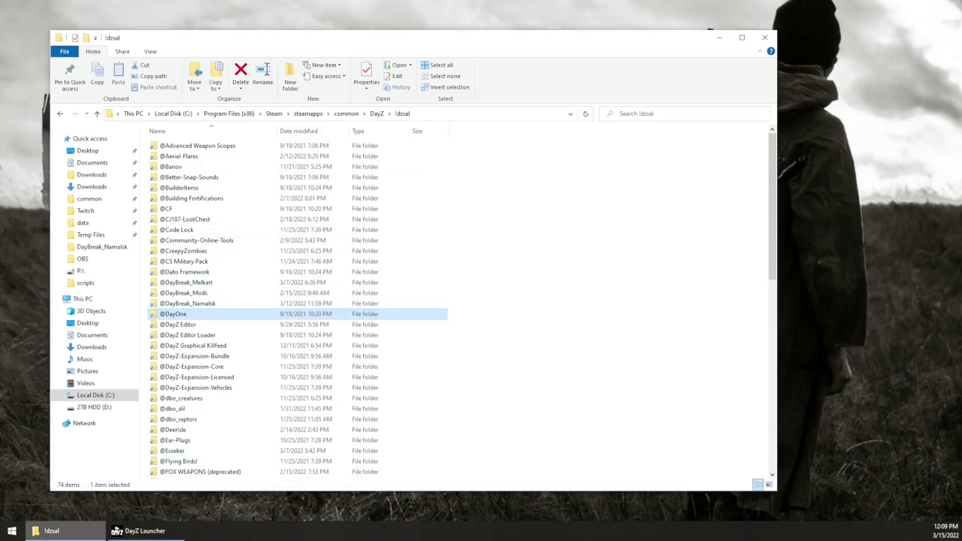
{"action": "left_click", "coordinate": [139, 530]}
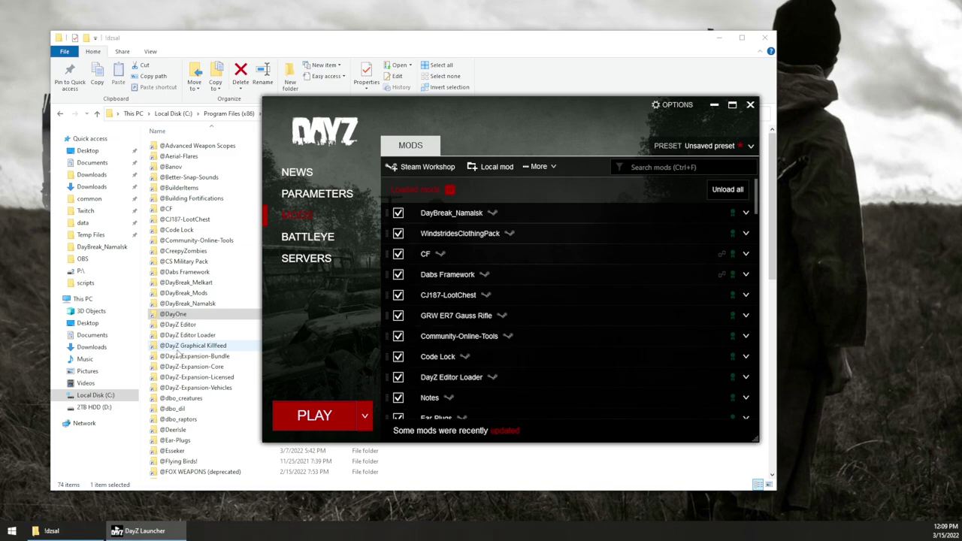
{"action": "right_click", "coordinate": [433, 299]}
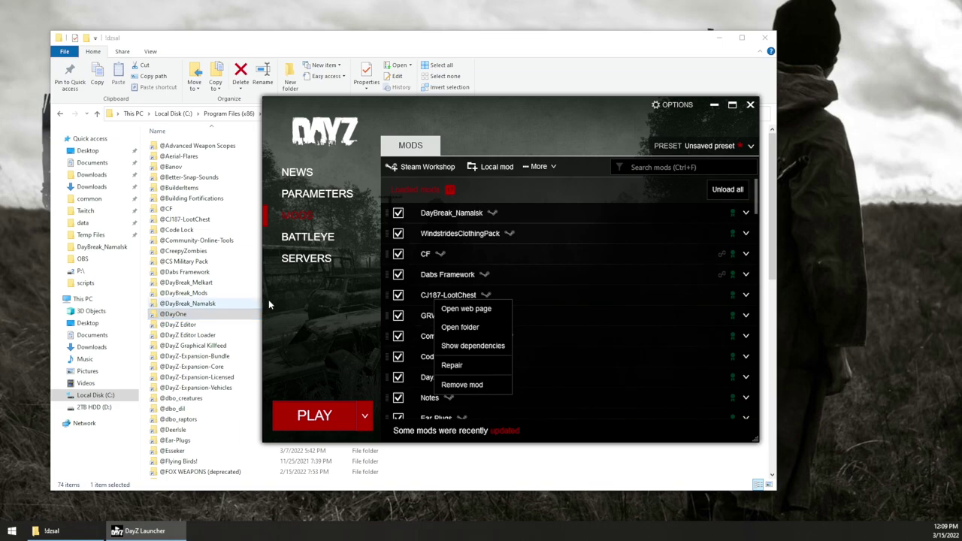
{"action": "left_click", "coordinate": [425, 305]}
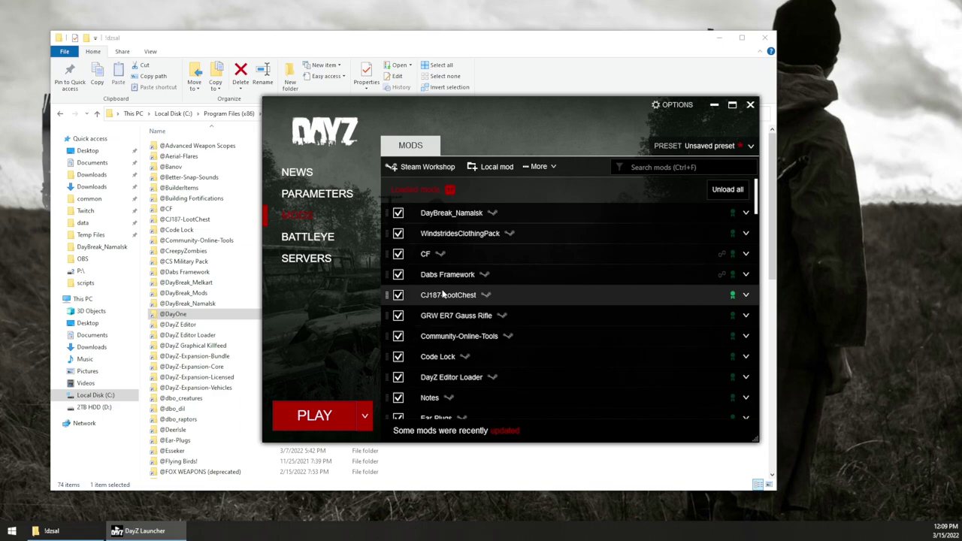
{"action": "right_click", "coordinate": [446, 277]}
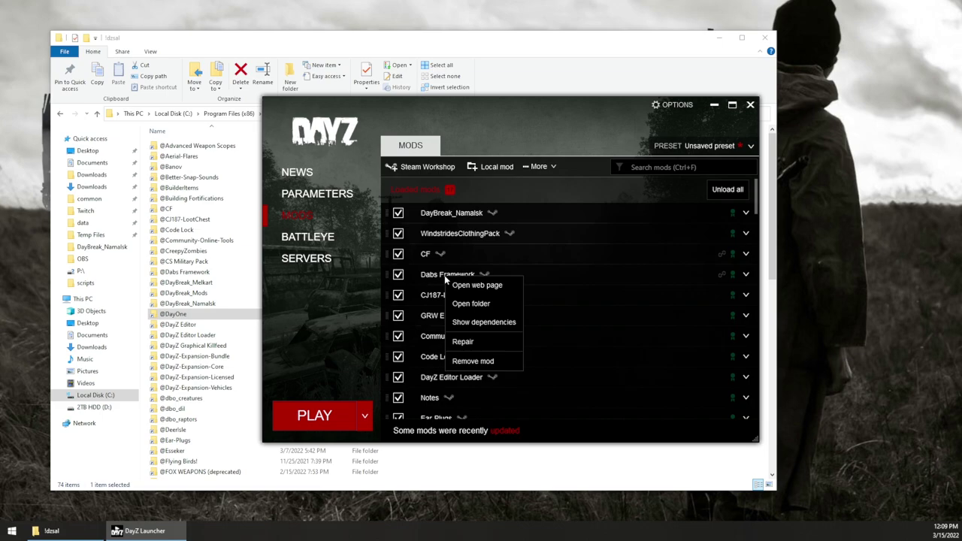
{"action": "left_click", "coordinate": [462, 363]}
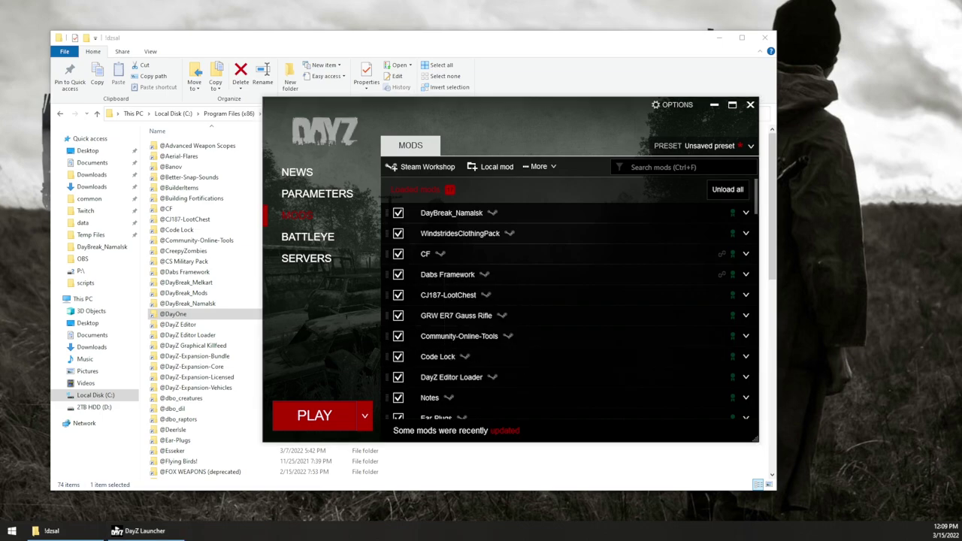
{"action": "left_click", "coordinate": [438, 356]}
{"action": "right_click", "coordinate": [438, 360]}
Step: Start removing Code Lock, note BaseBuildingPlus depends on it, and close the prompt without unsubscribing
{"action": "left_click", "coordinate": [476, 445]}
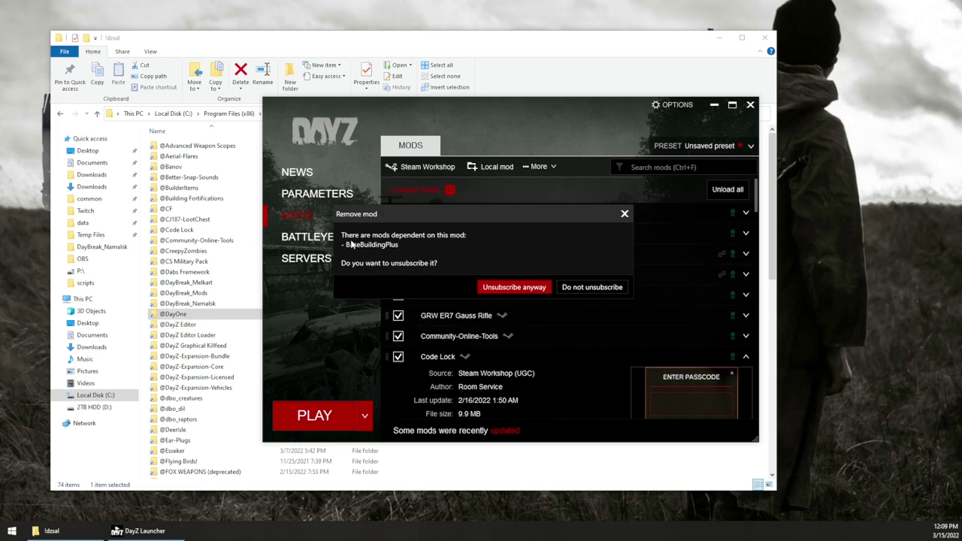
{"action": "left_click_drag", "start_coordinate": [371, 229], "coordinate": [450, 229]}
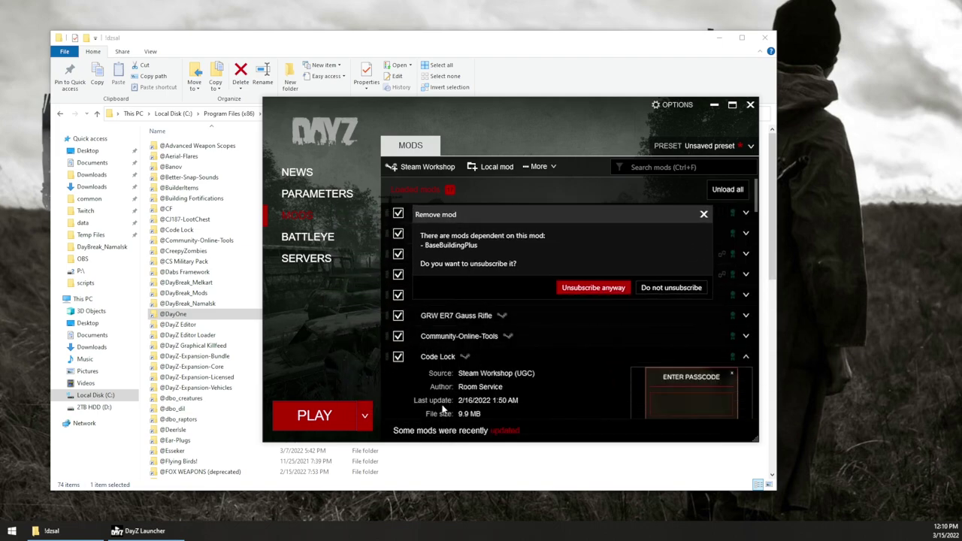
{"action": "left_click", "coordinate": [703, 215]}
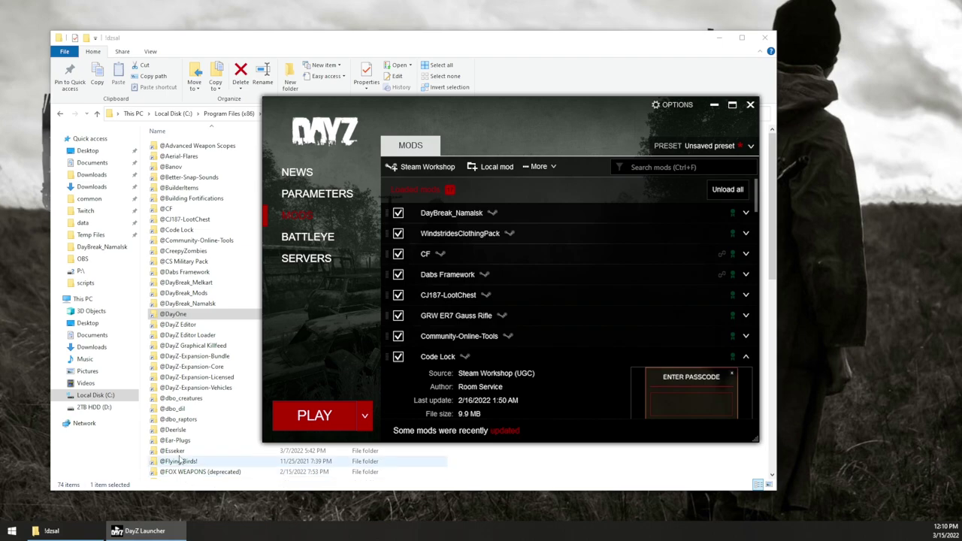
{"action": "left_click", "coordinate": [90, 199]}
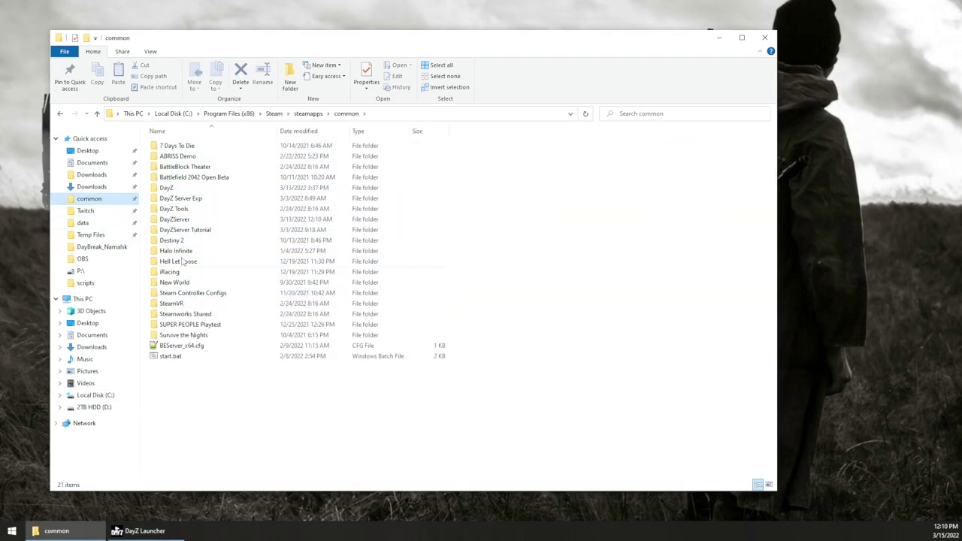
{"action": "left_click", "coordinate": [308, 113]}
{"action": "double_click", "coordinate": [184, 197]}
{"action": "double_click", "coordinate": [180, 146]}
{"action": "double_click", "coordinate": [185, 149]}
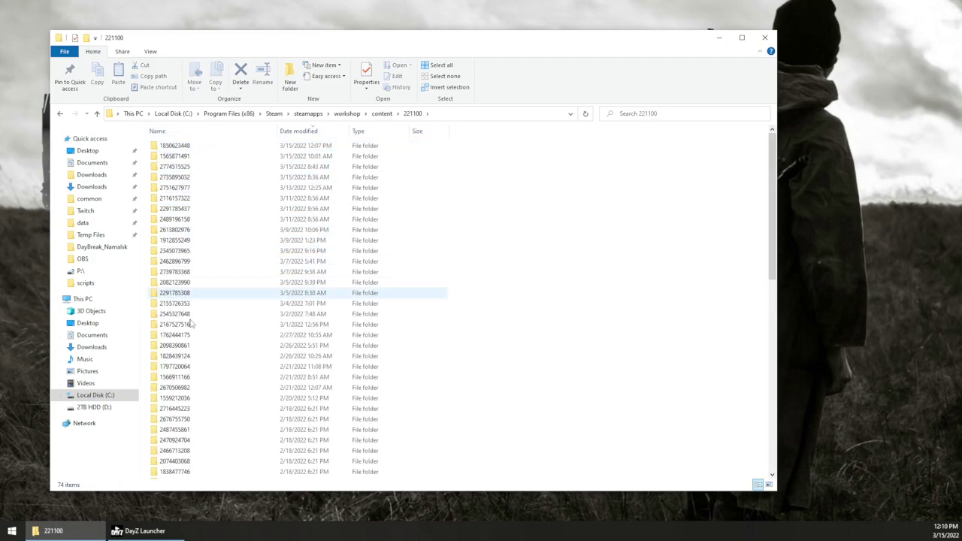
{"action": "left_click", "coordinate": [179, 387]}
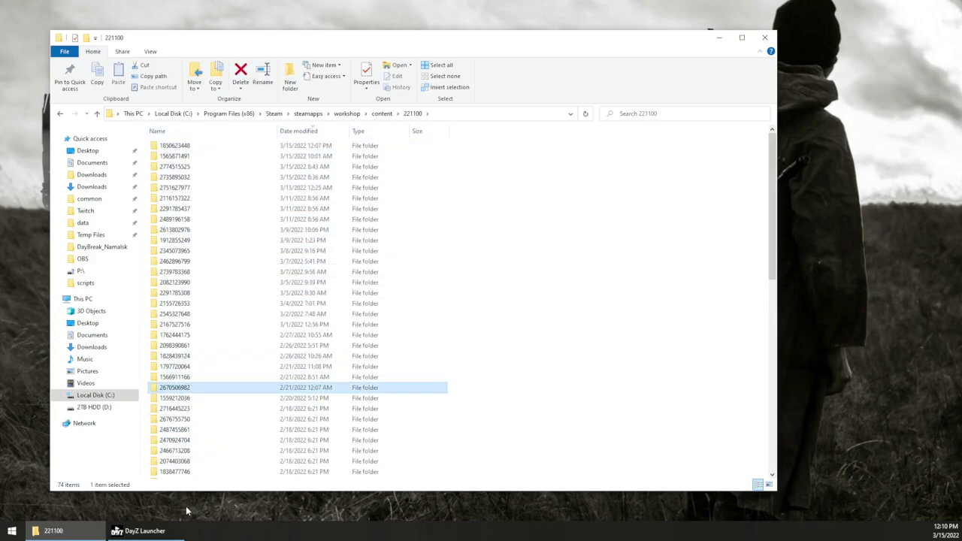
Step: Check the launcher's extra mod list options, then navigate Explorer to the DayZ !Workshop folder
{"action": "left_click", "coordinate": [161, 531]}
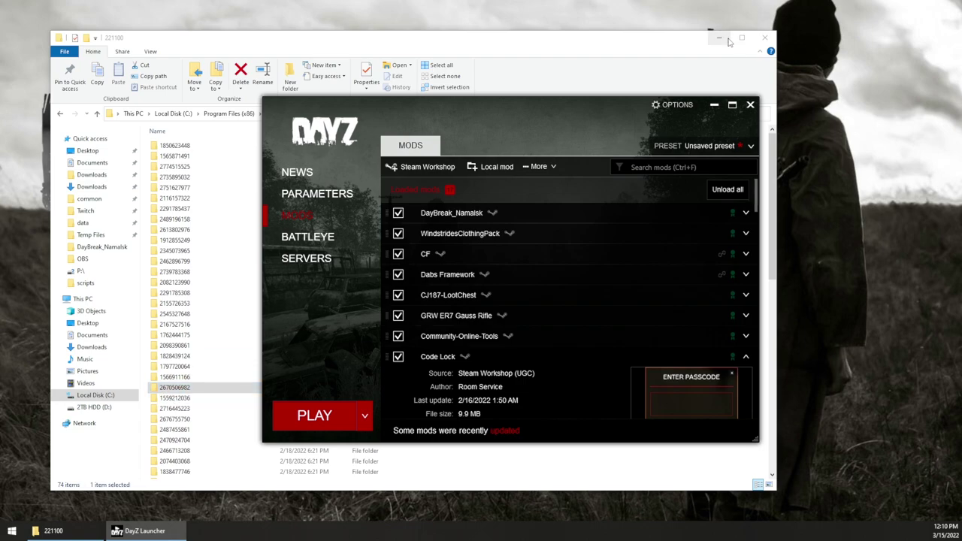
{"action": "left_click", "coordinate": [548, 166]}
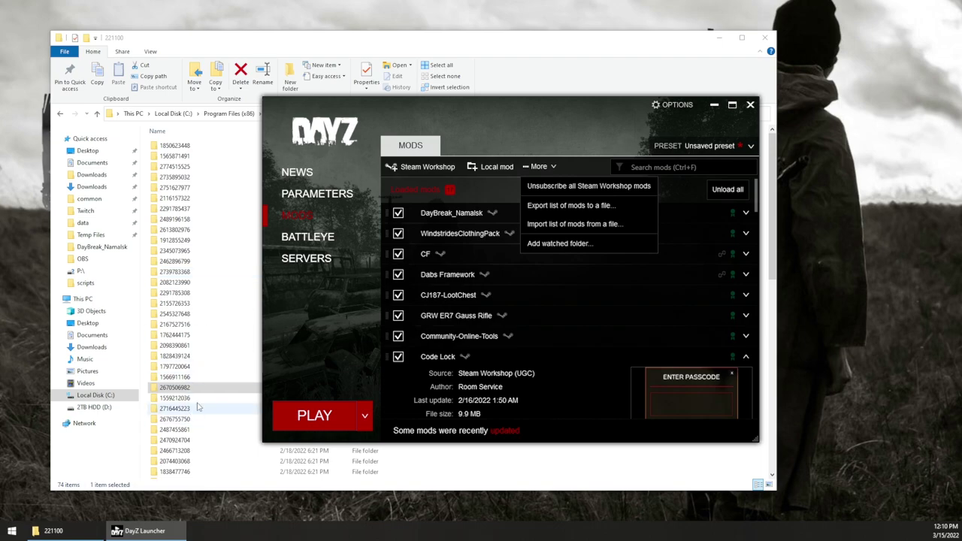
{"action": "left_click", "coordinate": [516, 68]}
{"action": "key", "text": "alt+Up"}
{"action": "key", "text": "alt+Up"}
{"action": "key", "text": "alt+Up"}
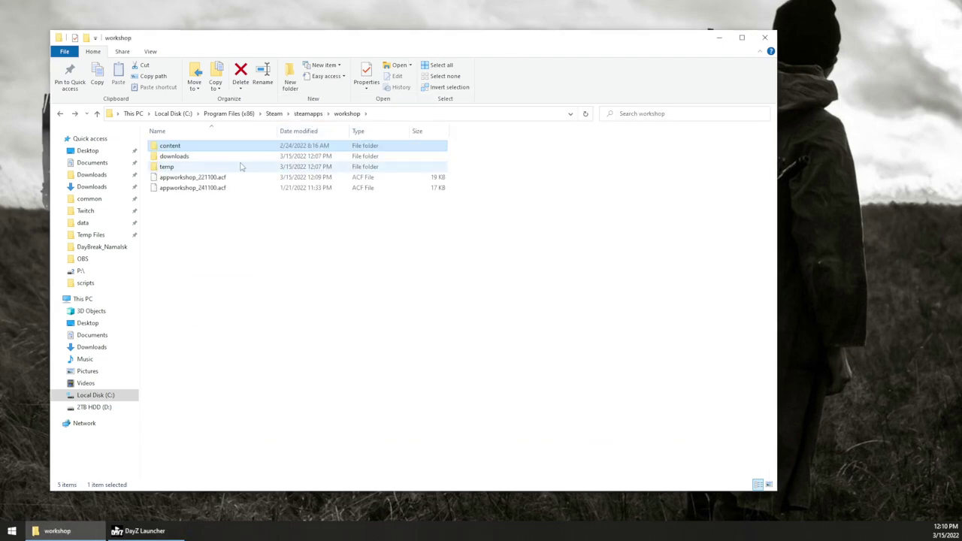
{"action": "double_click", "coordinate": [178, 146]}
{"action": "key", "text": "alt+Left"}
{"action": "double_click", "coordinate": [183, 147]}
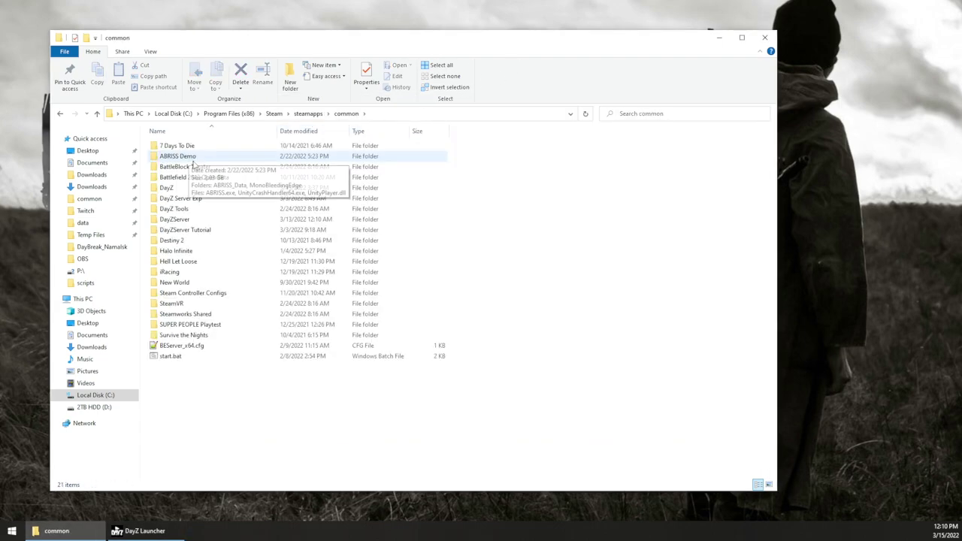
{"action": "double_click", "coordinate": [185, 187]}
{"action": "double_click", "coordinate": [178, 156]}
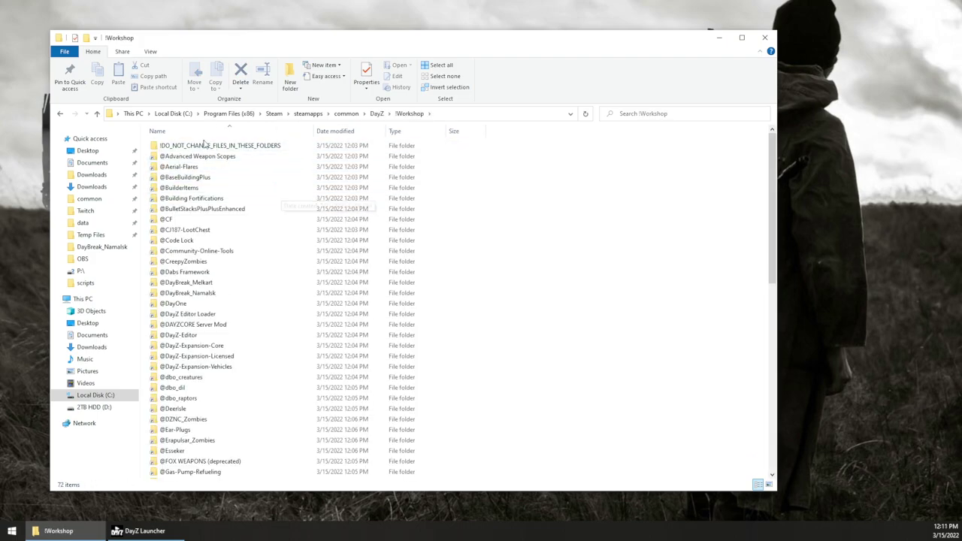
{"action": "left_click", "coordinate": [139, 531]}
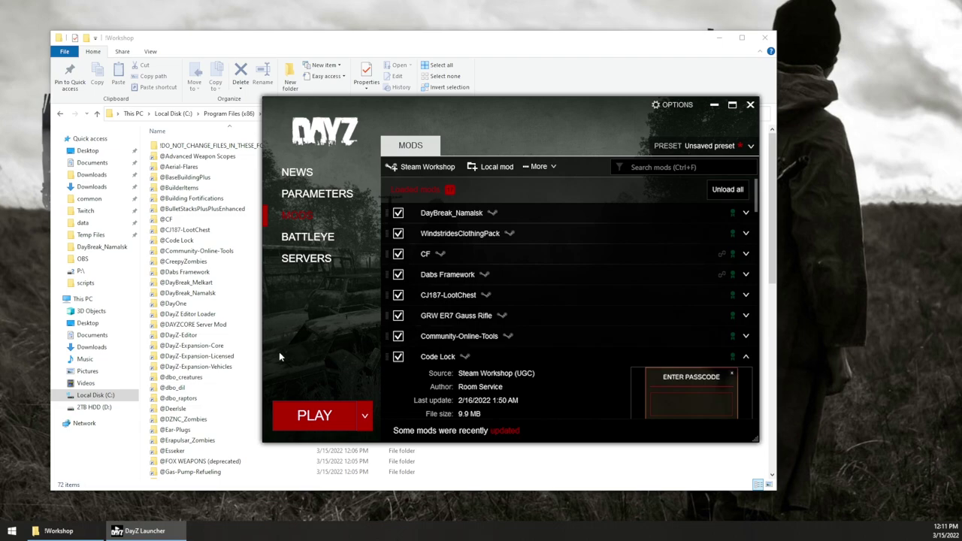
Step: Open a new Explorer window and go from common via steamapps to workshop > content > 221100
{"action": "left_click", "coordinate": [539, 79]}
{"action": "key", "text": "super+e"}
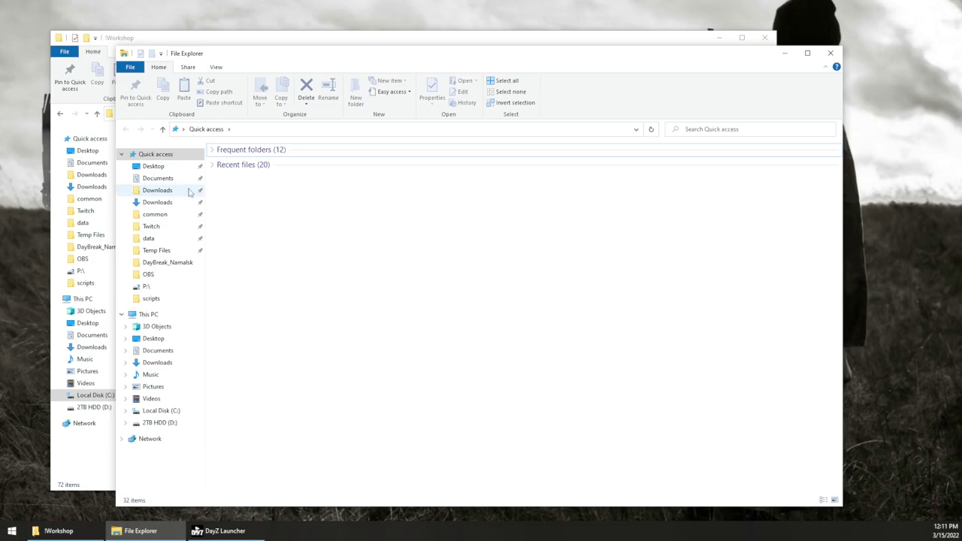
{"action": "left_click", "coordinate": [156, 214]}
{"action": "left_click", "coordinate": [373, 128]}
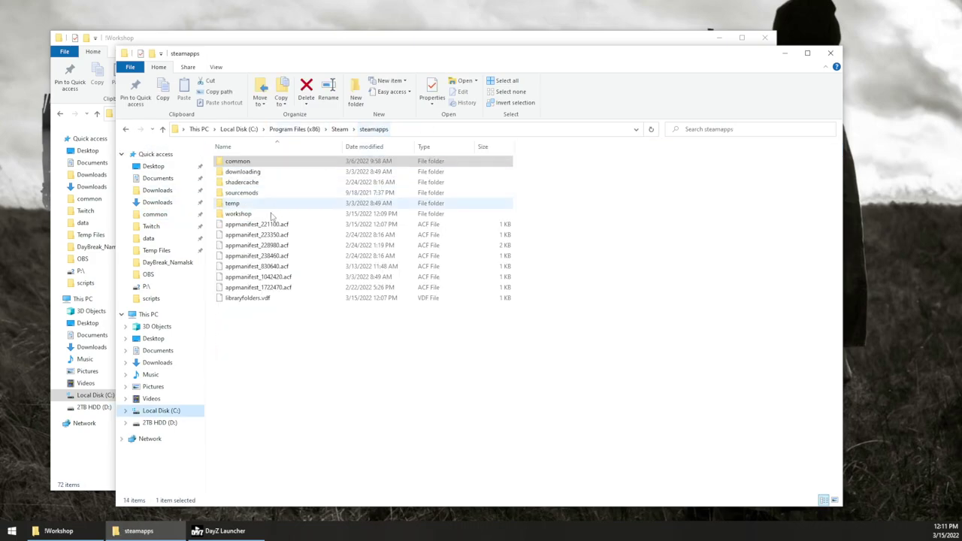
{"action": "double_click", "coordinate": [240, 214]}
{"action": "double_click", "coordinate": [236, 161]}
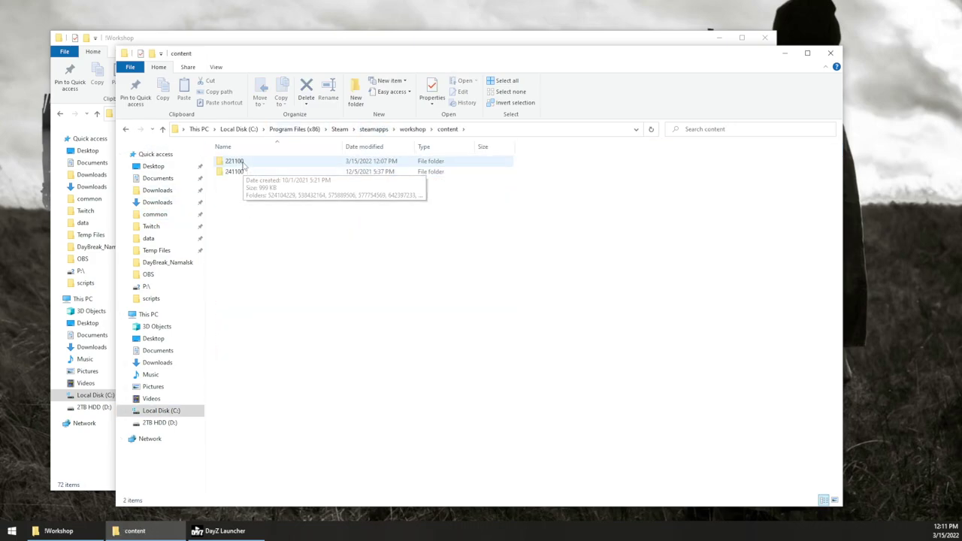
{"action": "double_click", "coordinate": [235, 161]}
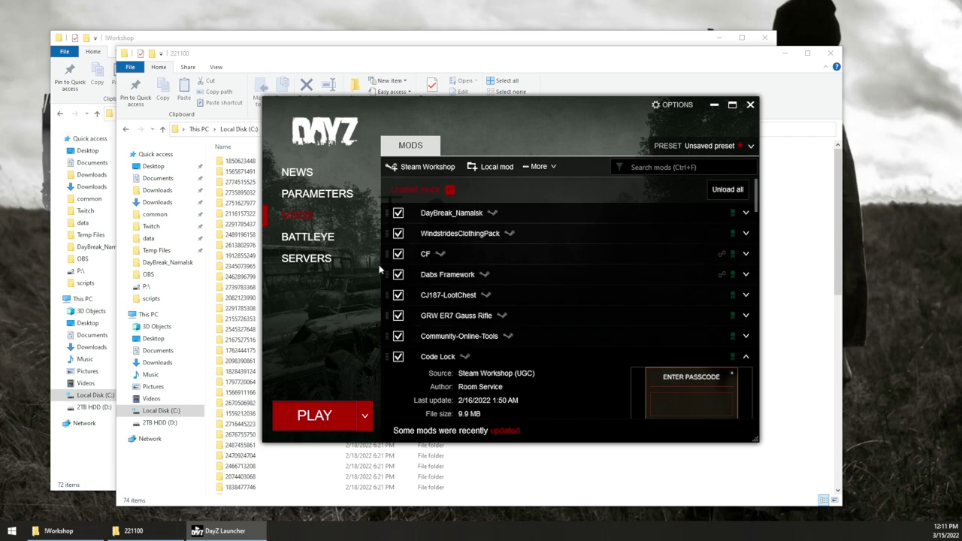
{"action": "right_click", "coordinate": [452, 277]}
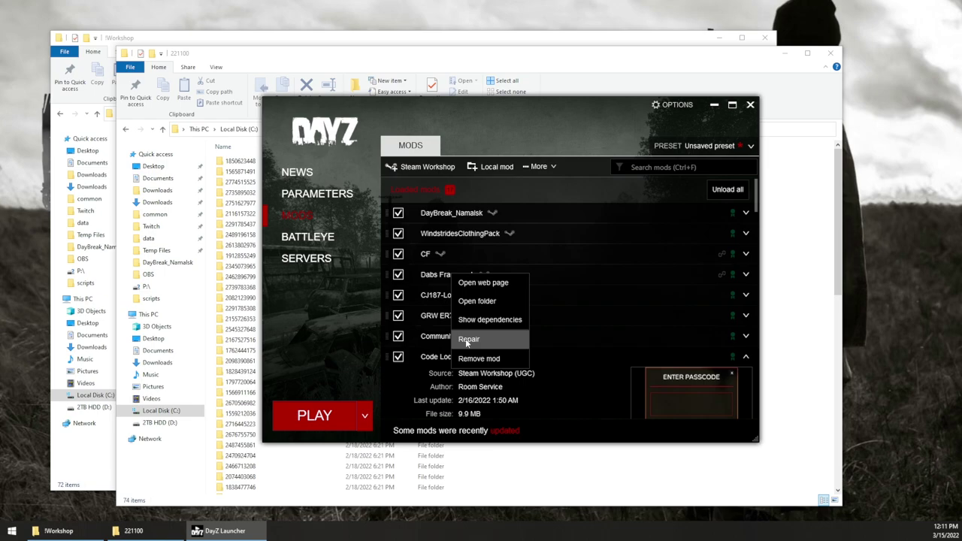
{"action": "left_click", "coordinate": [162, 35]}
{"action": "double_click", "coordinate": [181, 251]}
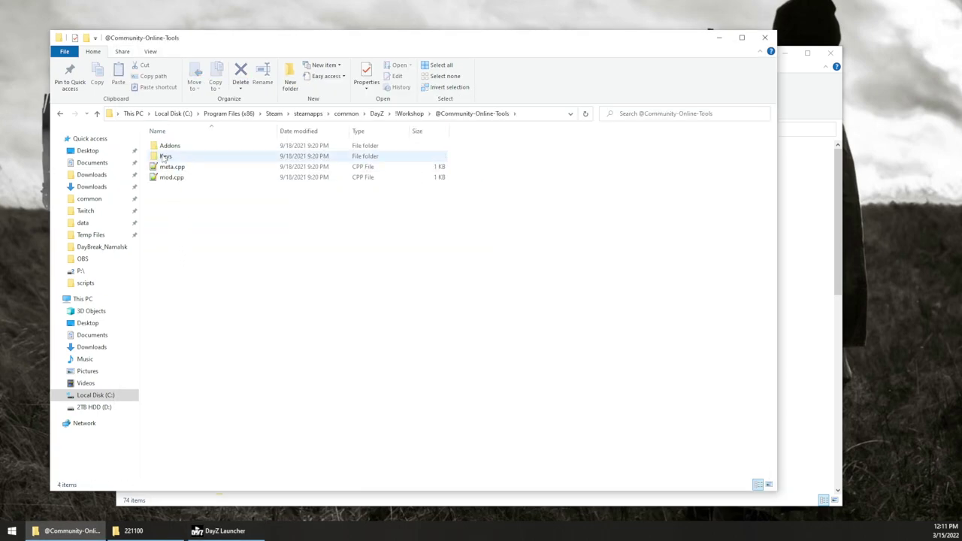
{"action": "key", "text": "alt+Tab"}
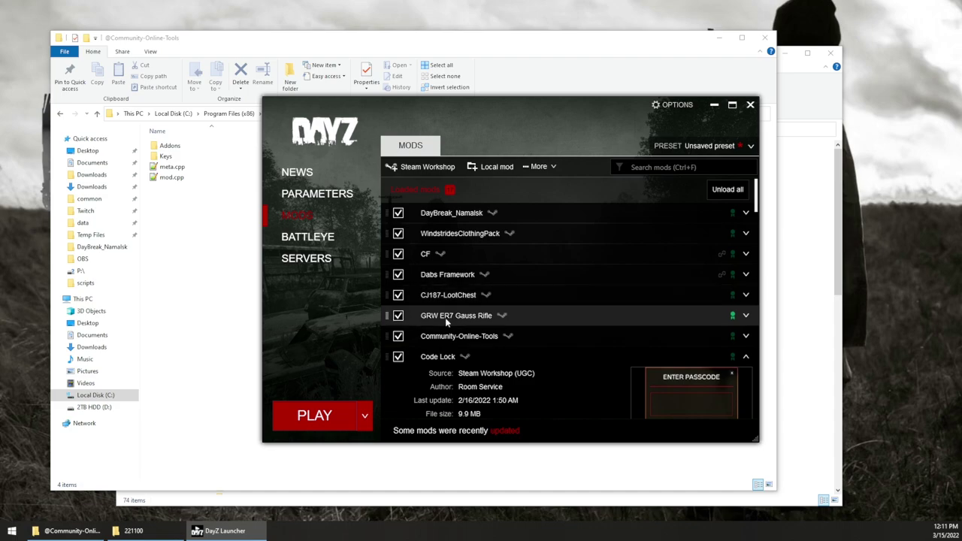
{"action": "right_click", "coordinate": [446, 321]}
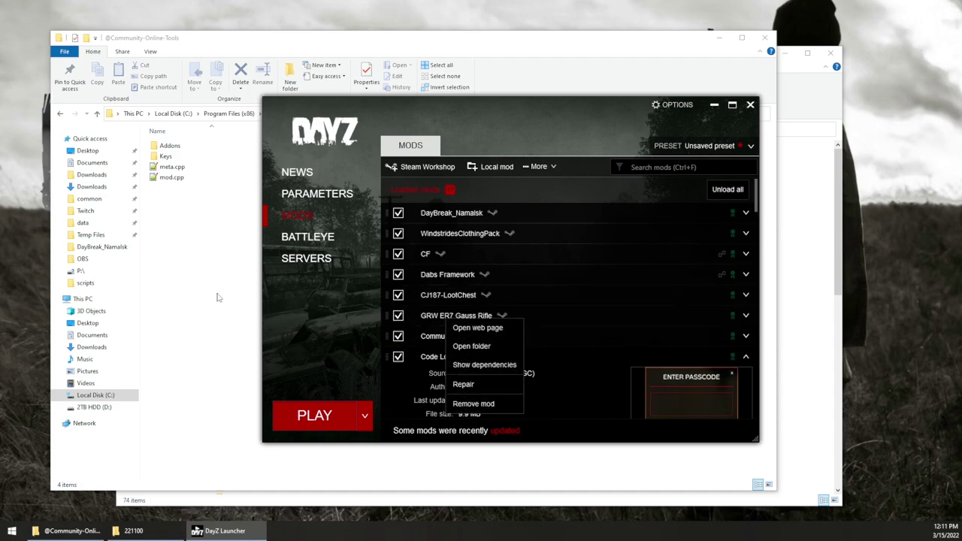
{"action": "left_click", "coordinate": [213, 253]}
{"action": "key", "text": "BackSpace"}
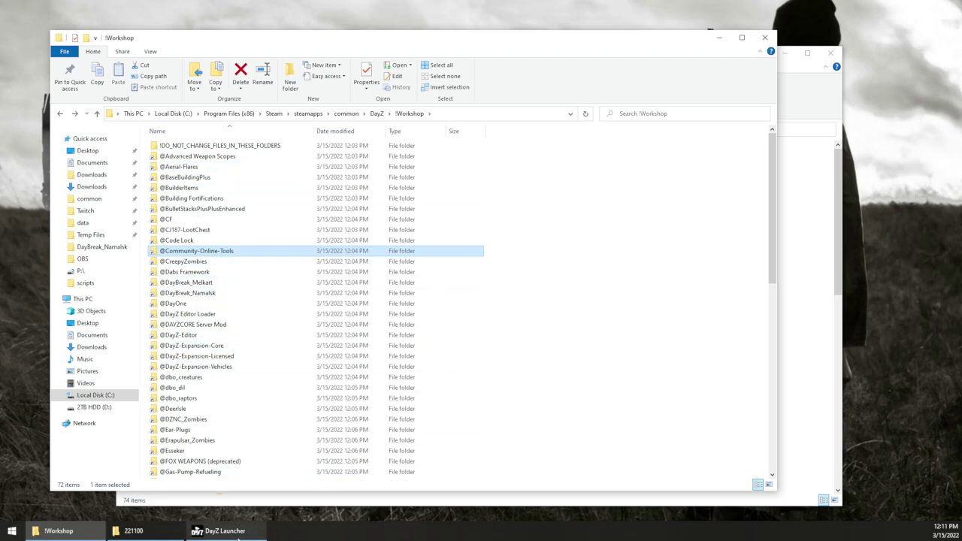
Step: Open the launcher's More mod list options, then bring the 221100 window to the front
{"action": "mouse_move", "coordinate": [239, 538]}
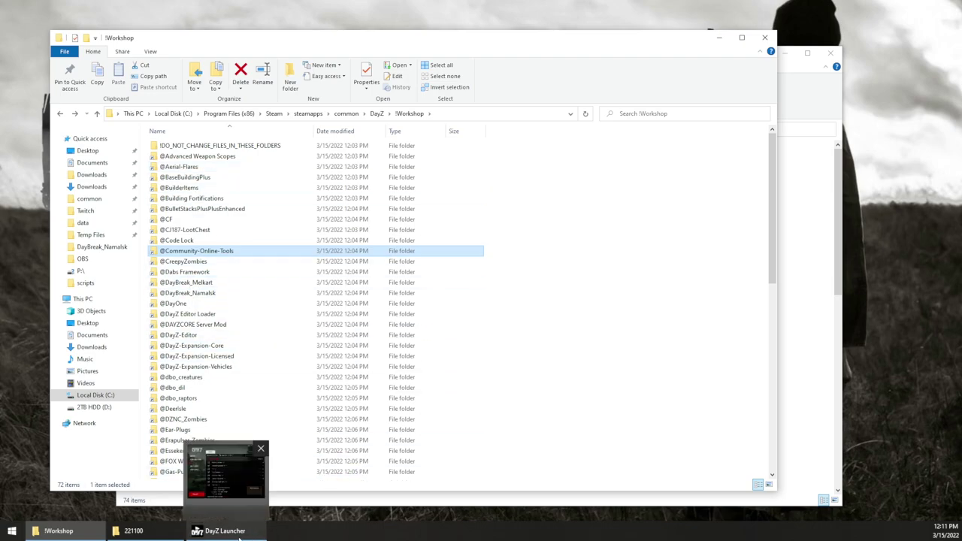
{"action": "left_click", "coordinate": [240, 532]}
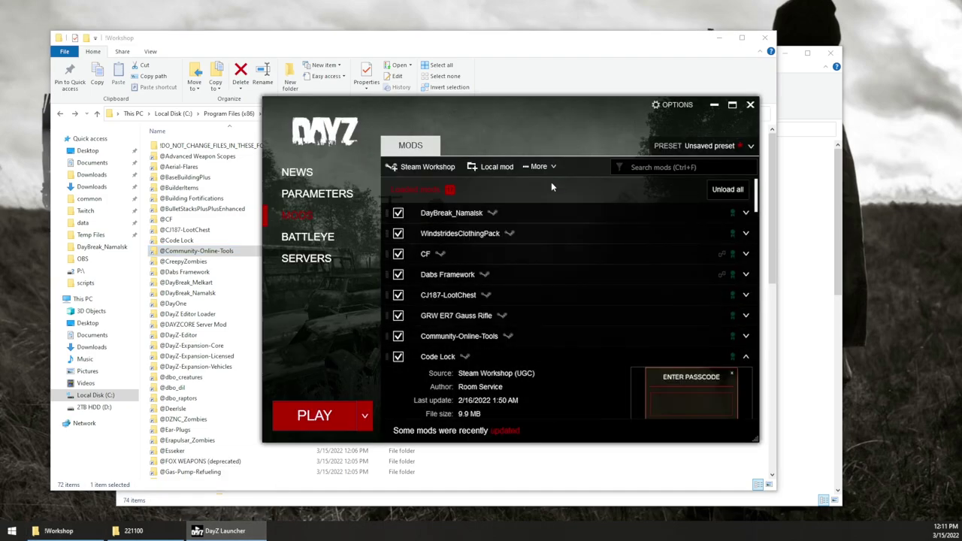
{"action": "left_click", "coordinate": [553, 168]}
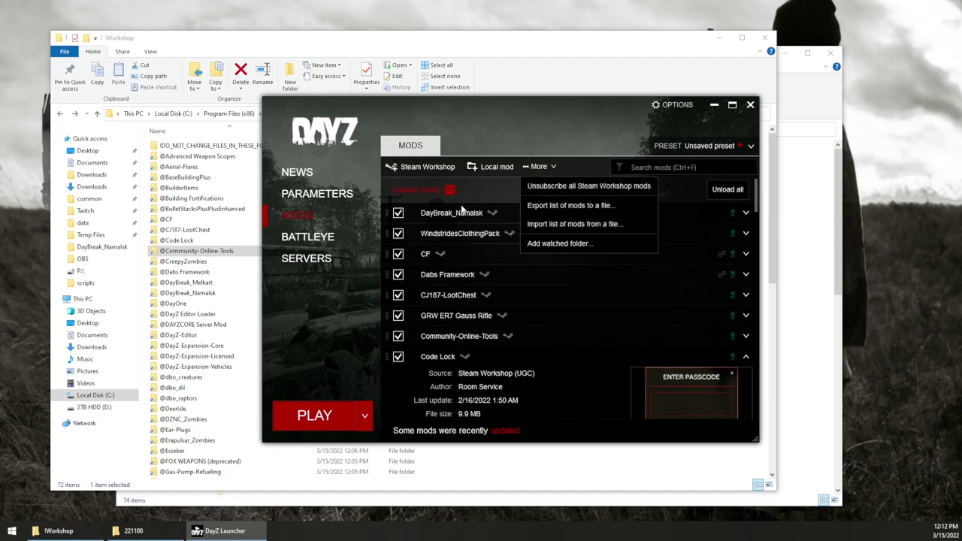
{"action": "left_click", "coordinate": [133, 531]}
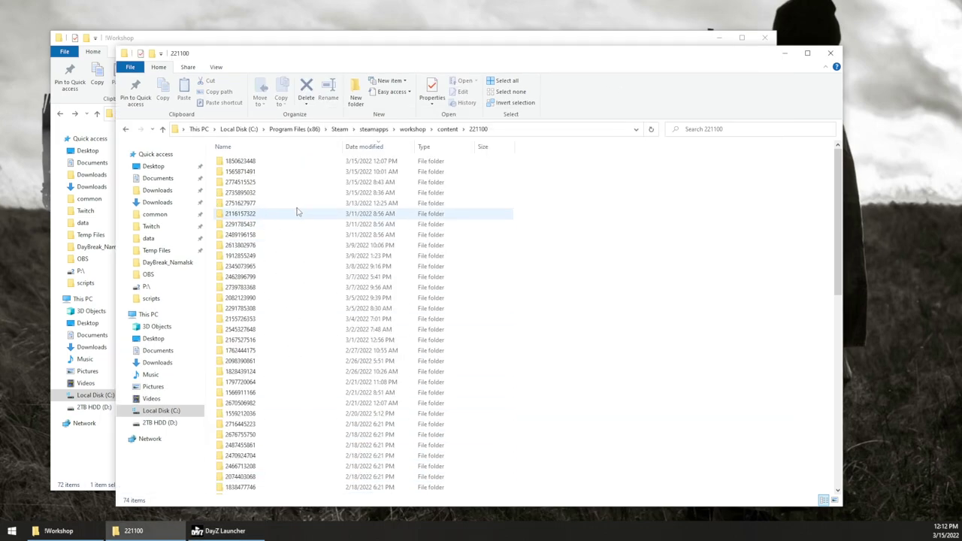